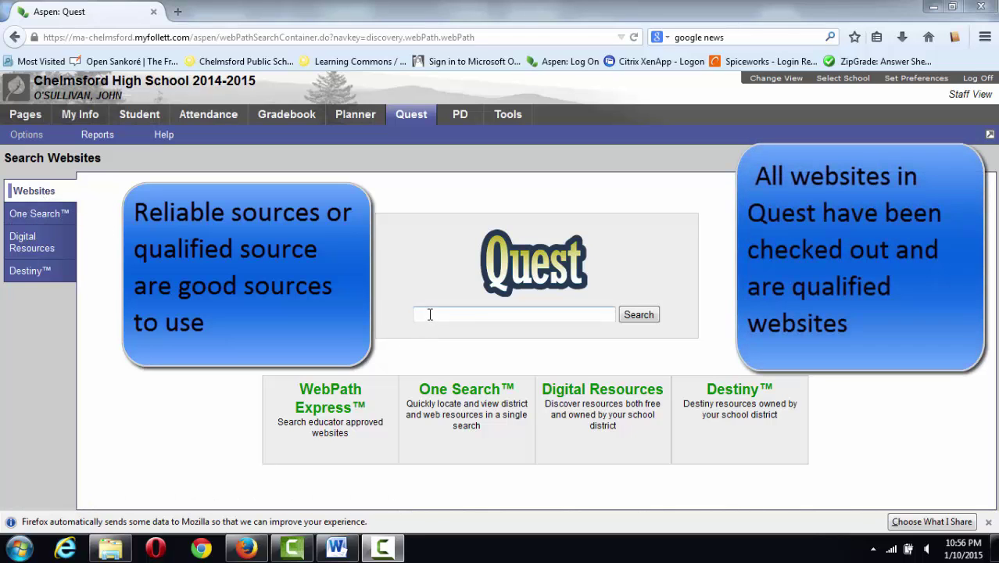
# Step: Search the Quest educator-approved websites for "farming"
pyautogui.click(430, 315)
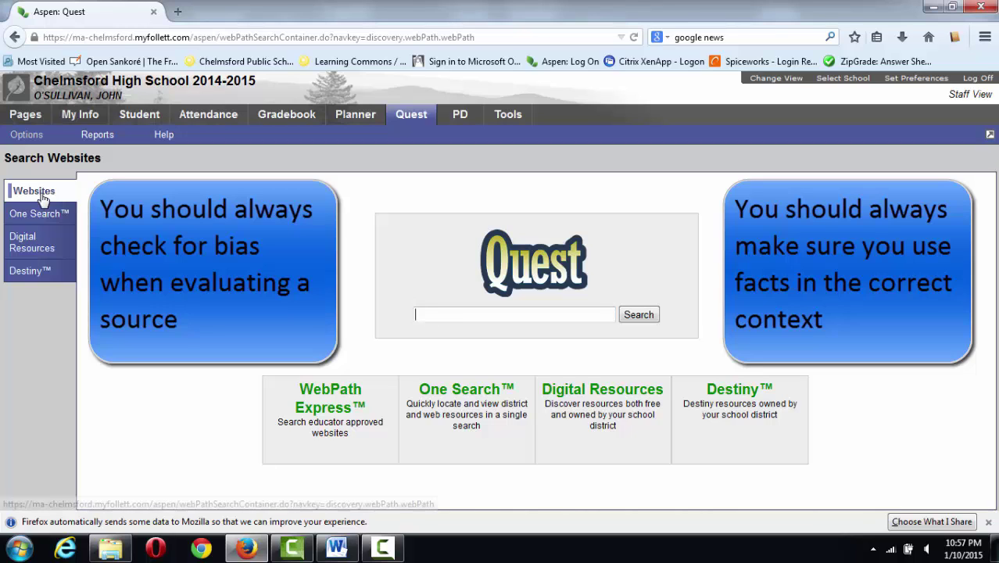
pyautogui.click(432, 317)
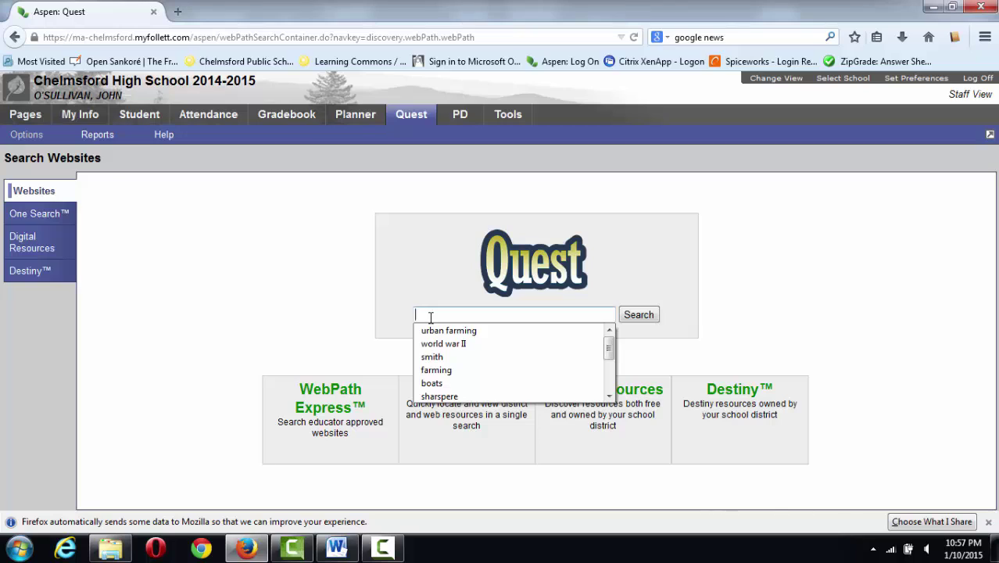
pyautogui.write('farm')
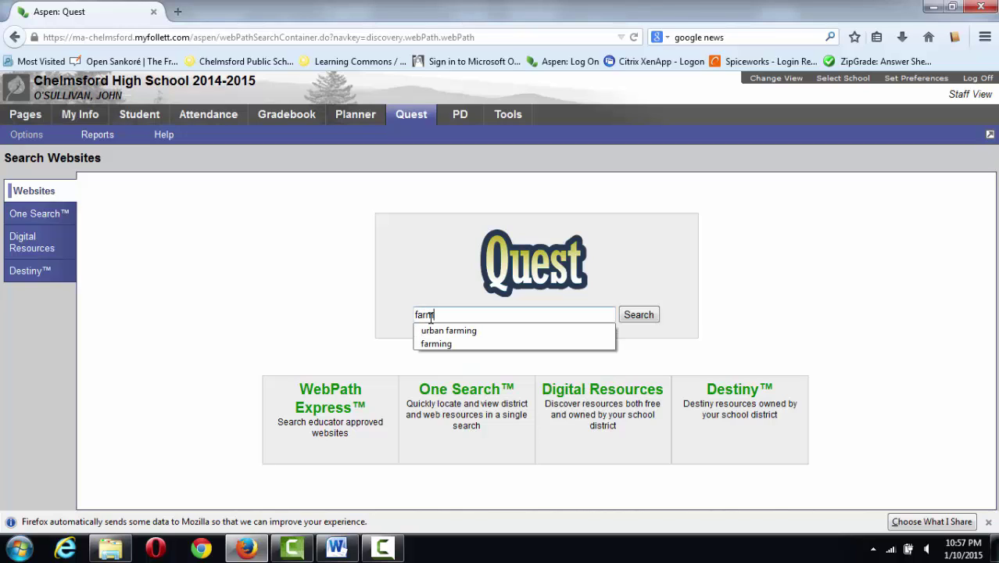
pyautogui.write('ing')
pyautogui.press('Return')
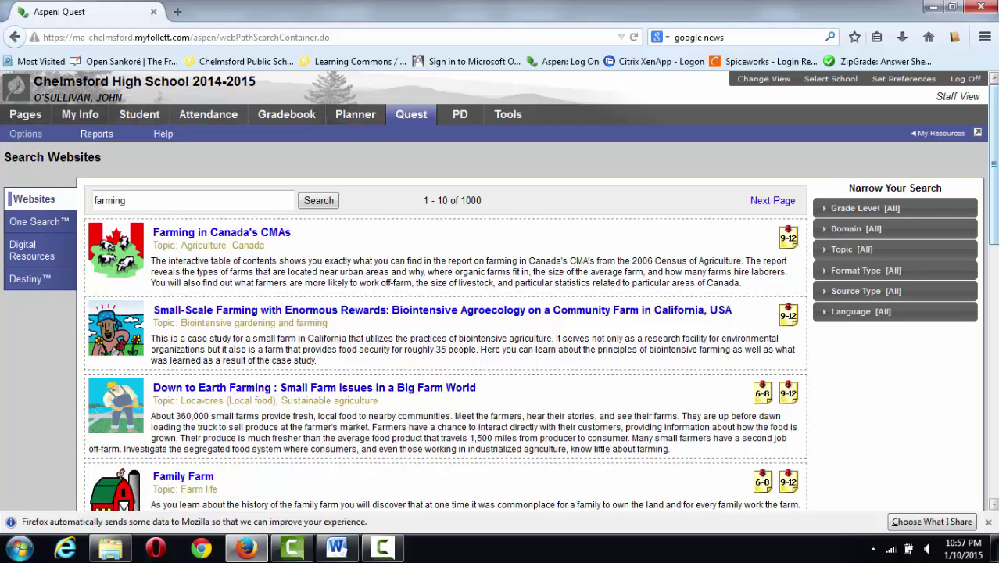
# Step: Look through the farming results, view the "Farming in Canada's CMAs" page and close it again
pyautogui.scroll(-5, 952, 333)
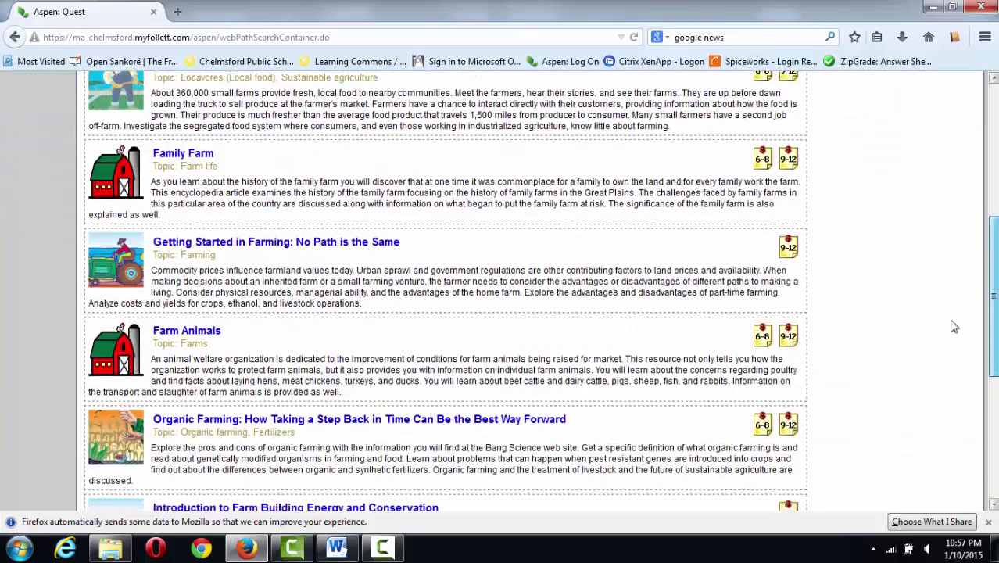
pyautogui.scroll(-1, 952, 337)
pyautogui.hotkey('ctrl', 'a')
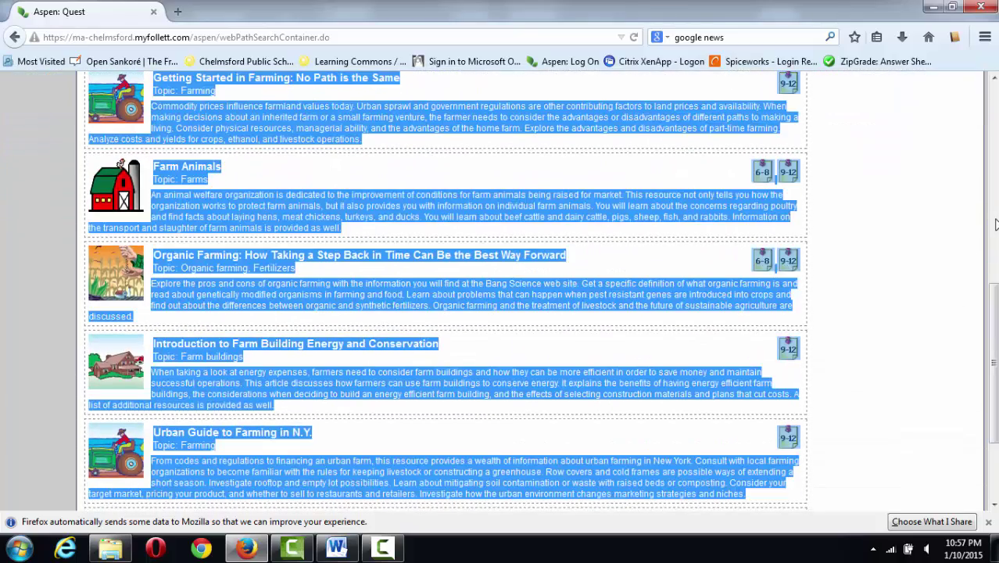
pyautogui.click(953, 217)
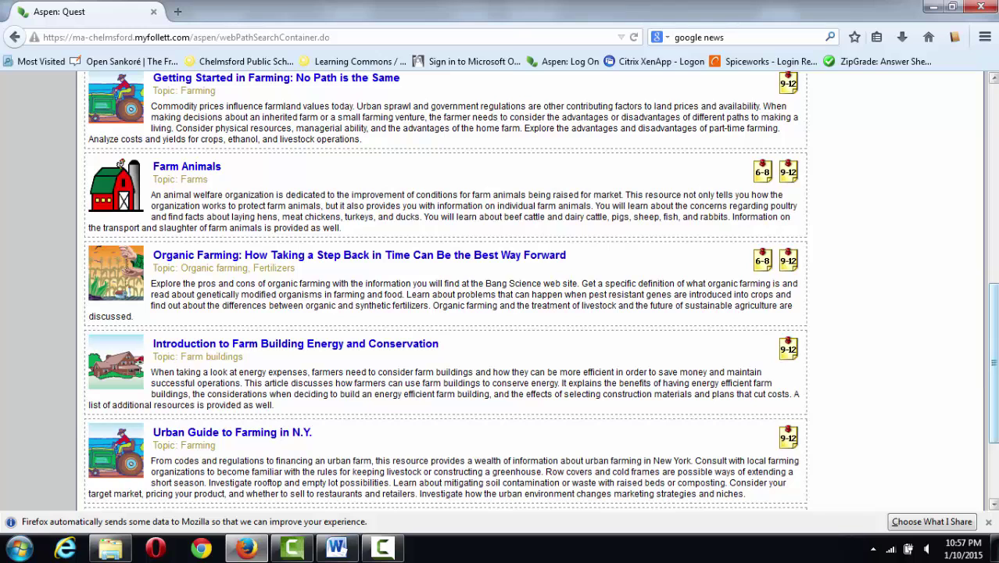
pyautogui.scroll(2, 993, 352)
pyautogui.scroll(3, 993, 344)
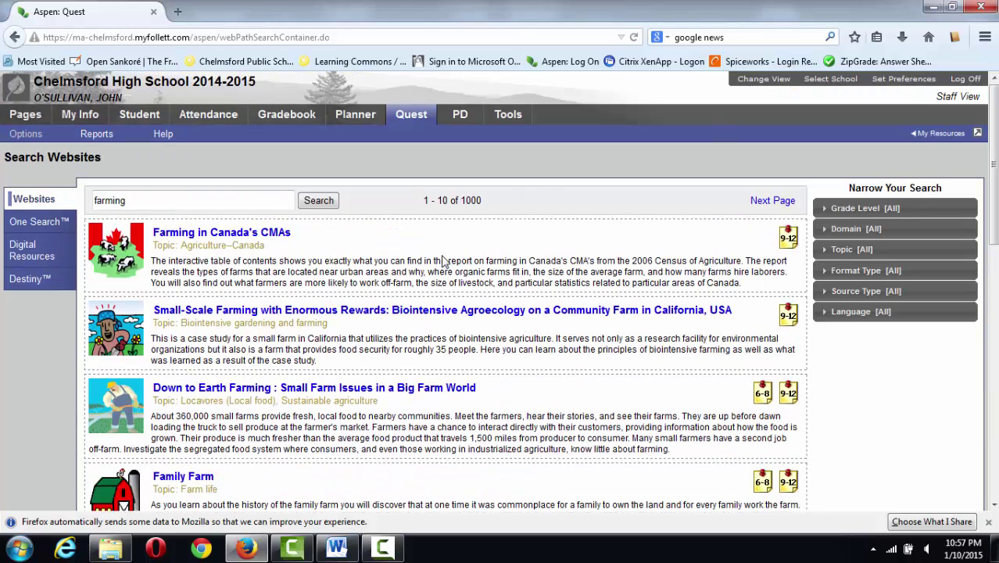
pyautogui.click(265, 239)
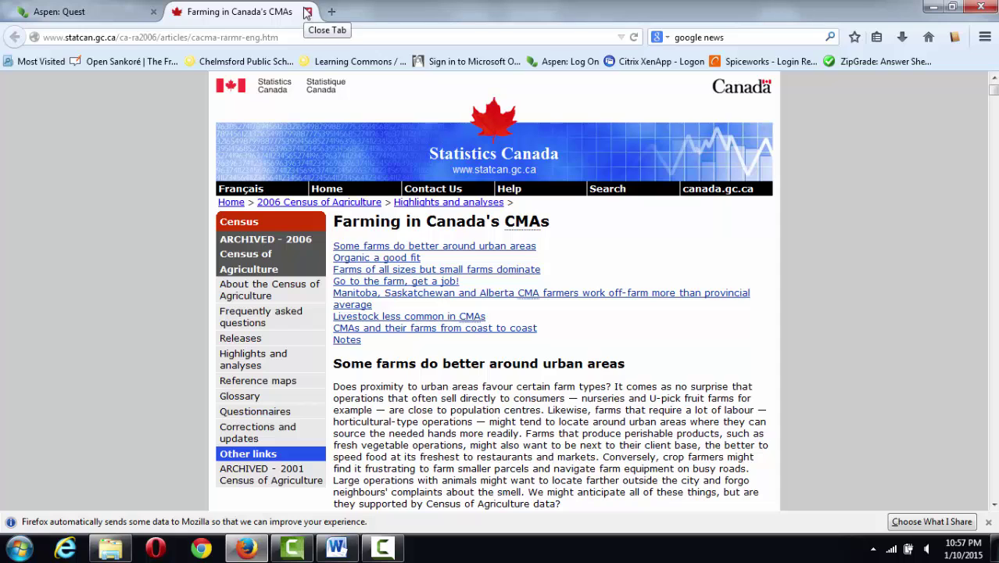
pyautogui.click(307, 13)
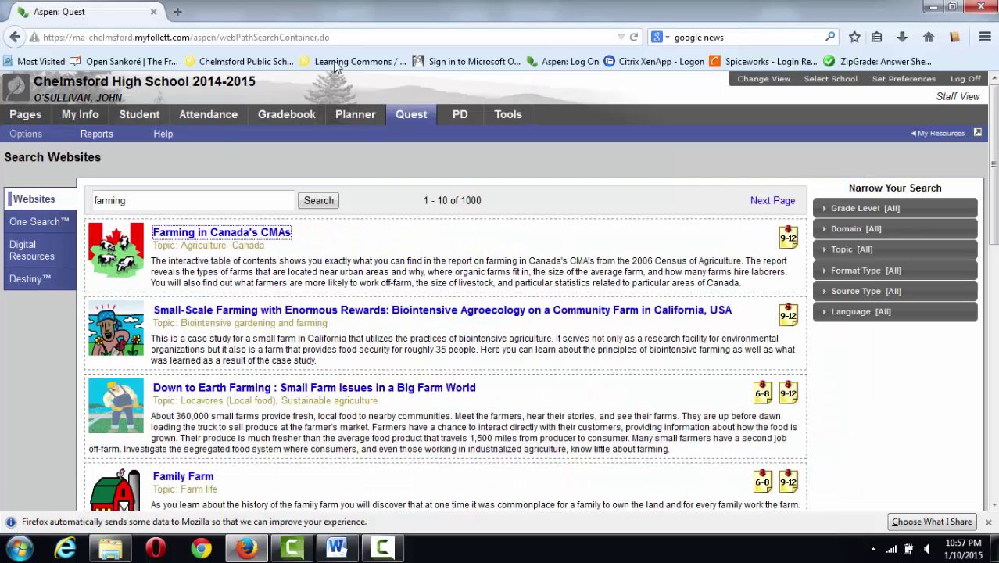
# Step: Replace the search keyword with "agriculture", run the website search and skim the results
pyautogui.click(132, 201)
pyautogui.press('BackSpace')
pyautogui.press('BackSpace')
pyautogui.press('BackSpace')
pyautogui.press('BackSpace')
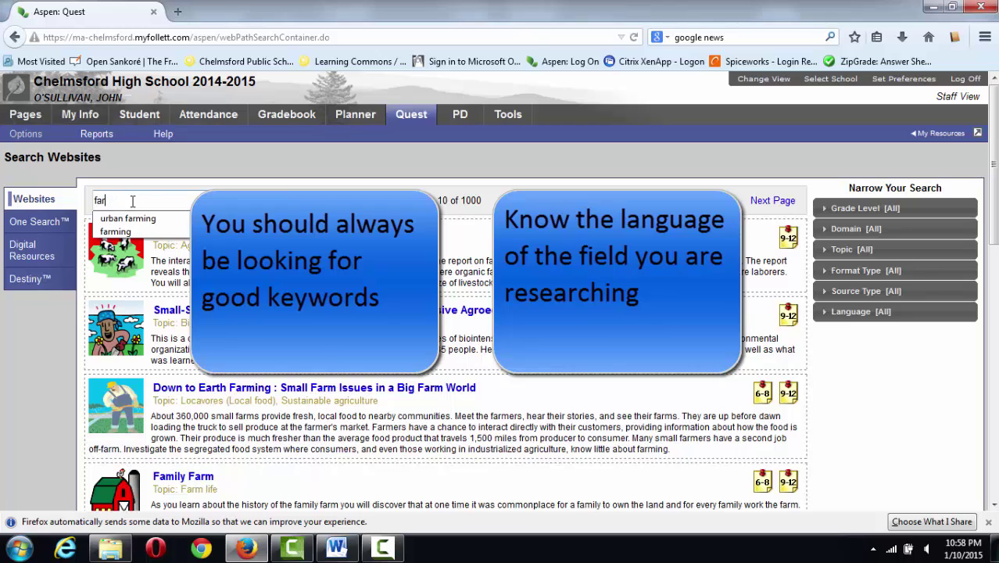
pyautogui.press('BackSpace')
pyautogui.press('BackSpace')
pyautogui.press('BackSpace')
pyautogui.write('ag')
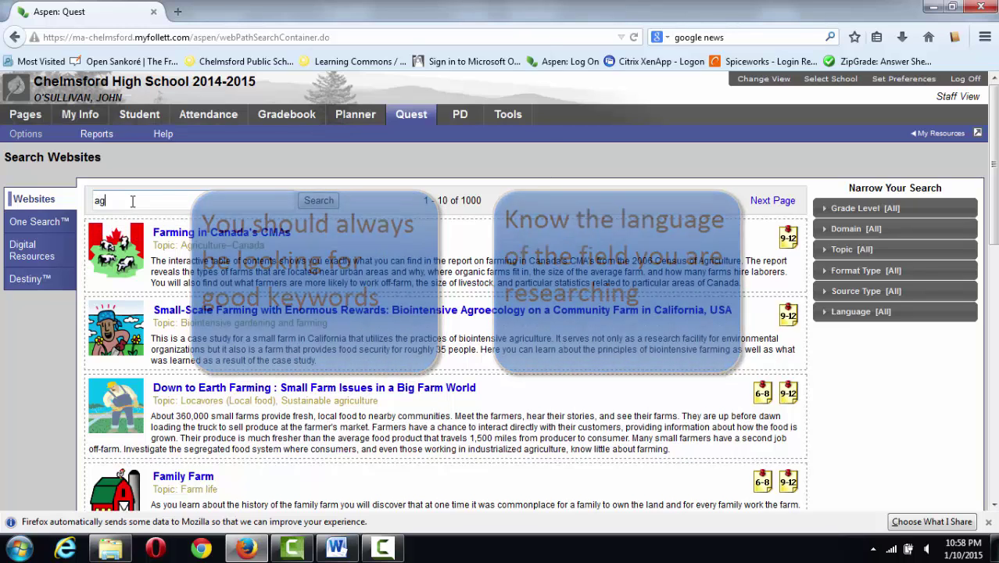
pyautogui.write('riculture')
pyautogui.press('Return')
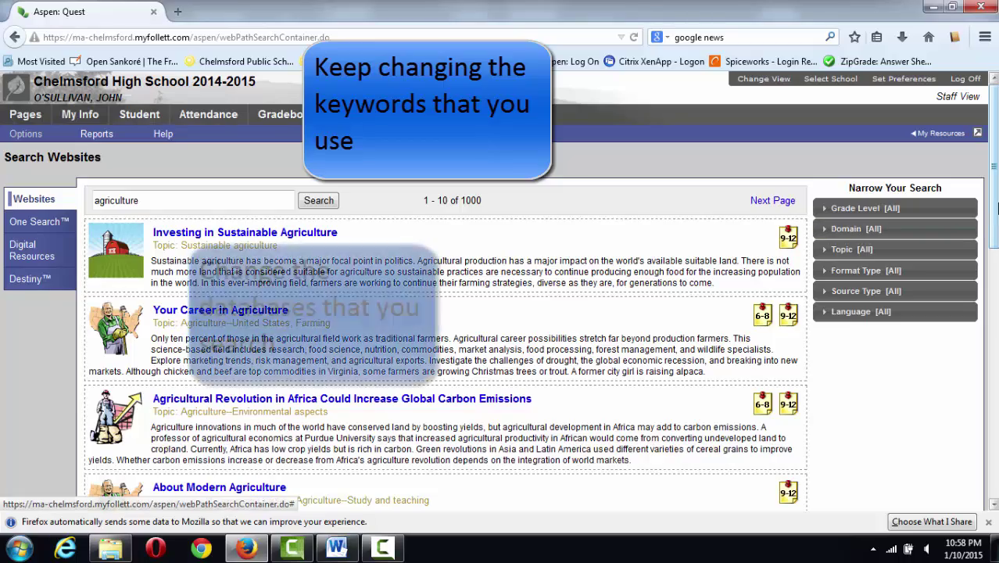
pyautogui.scroll(-5, 970, 341)
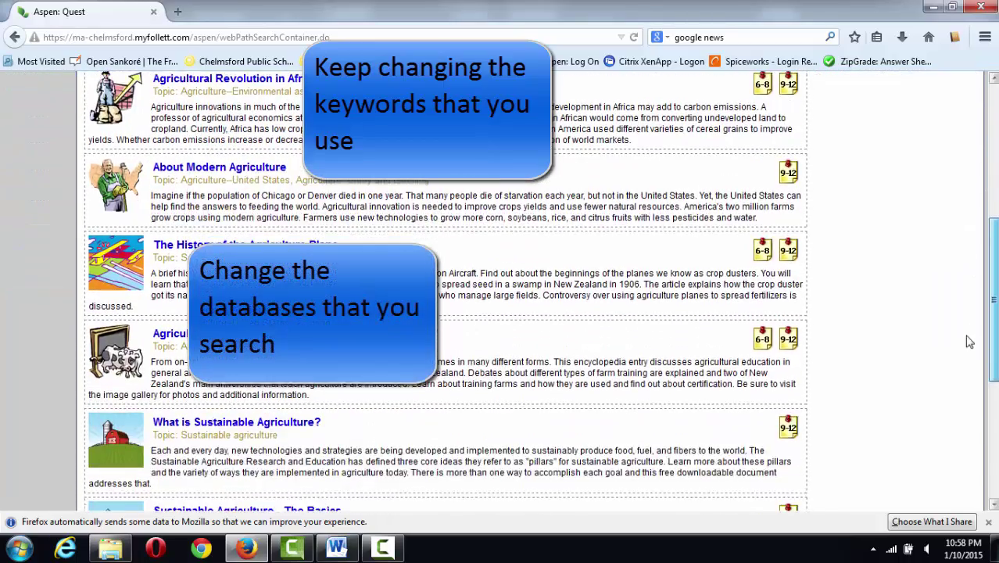
pyautogui.scroll(5, 970, 342)
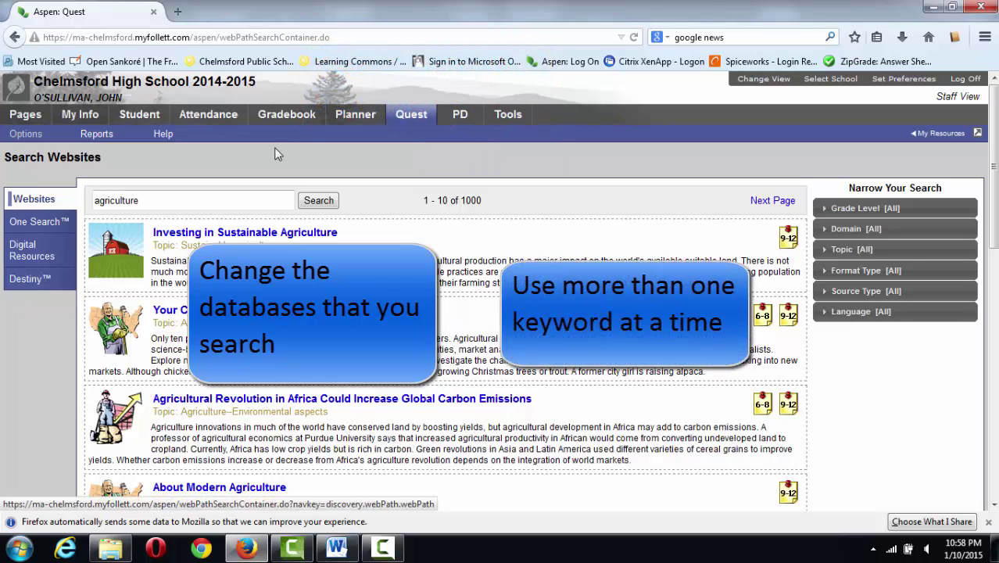
# Step: Search the websites for "urban farming" and limit the results to grade level 9-12
pyautogui.moveTo(154, 200); pyautogui.dragTo(33, 193)
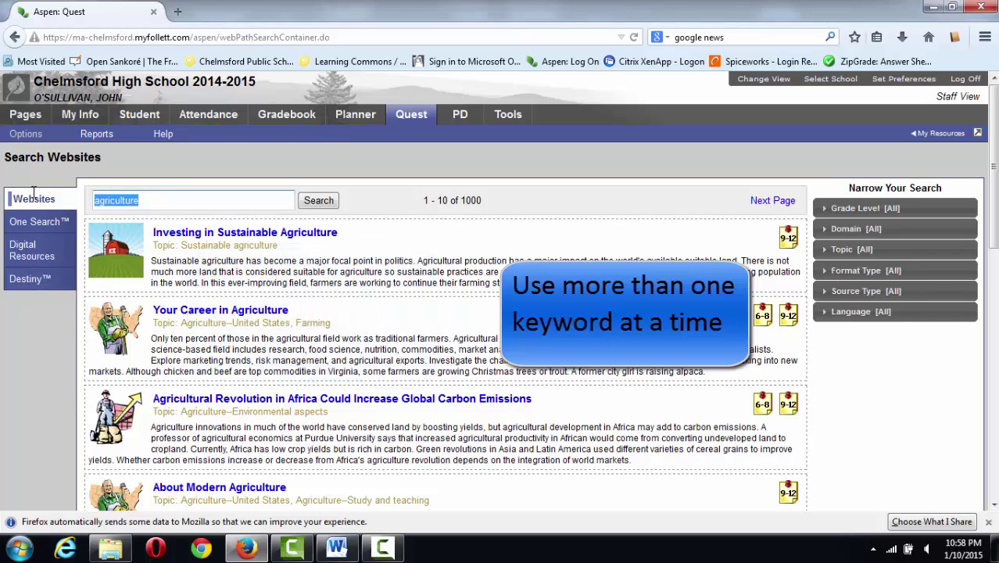
pyautogui.write('urb')
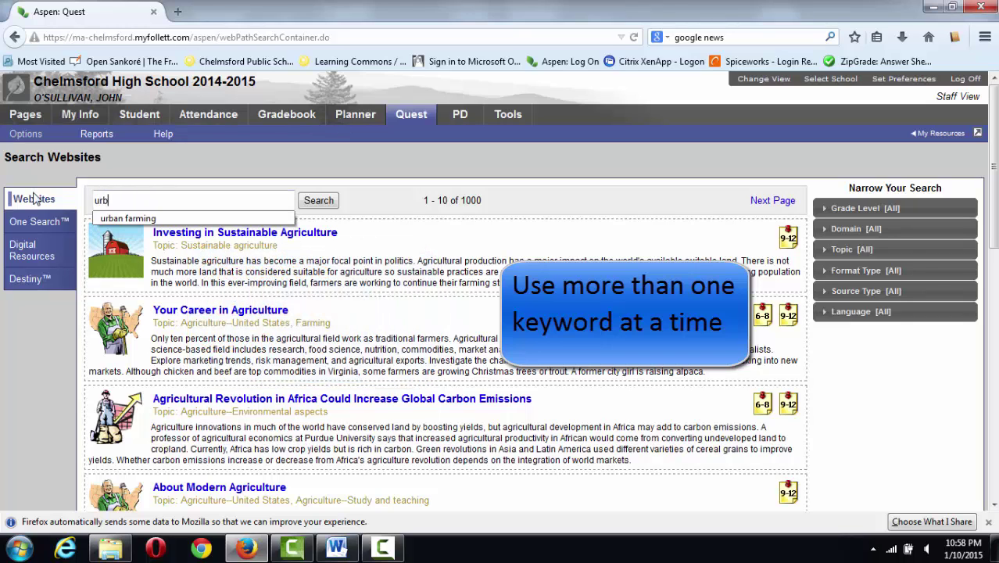
pyautogui.write('an fa')
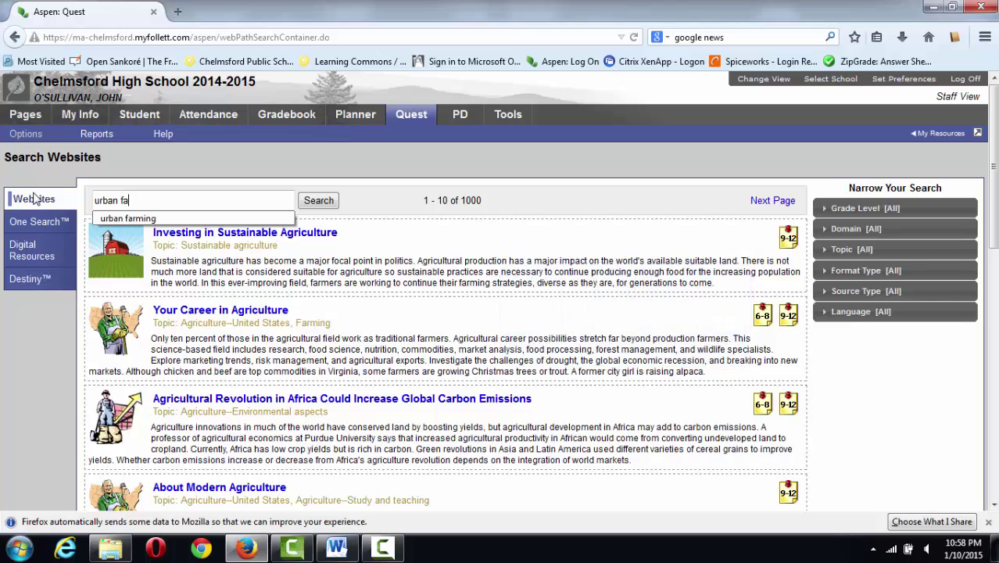
pyautogui.write('rming')
pyautogui.press('Return')
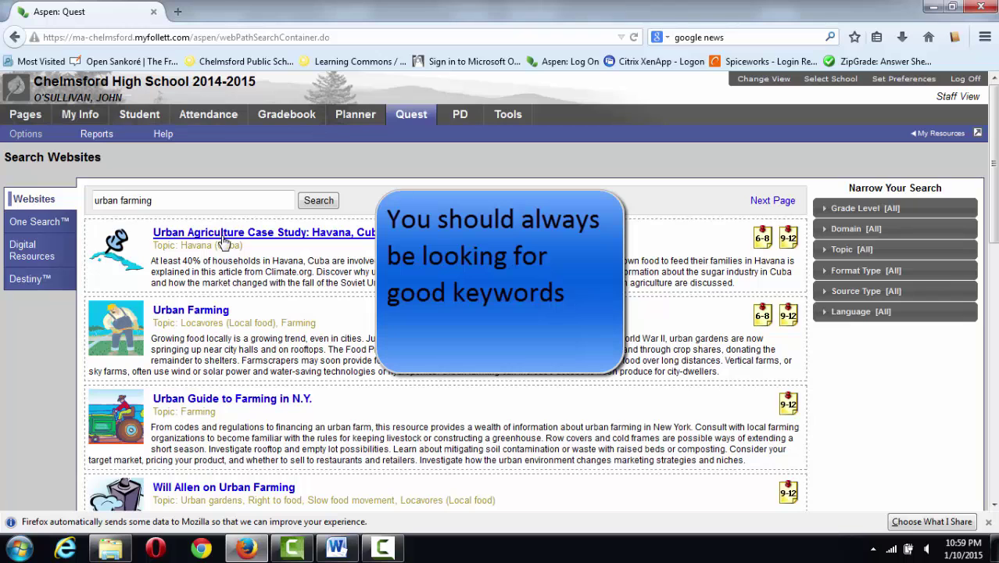
pyautogui.click(903, 209)
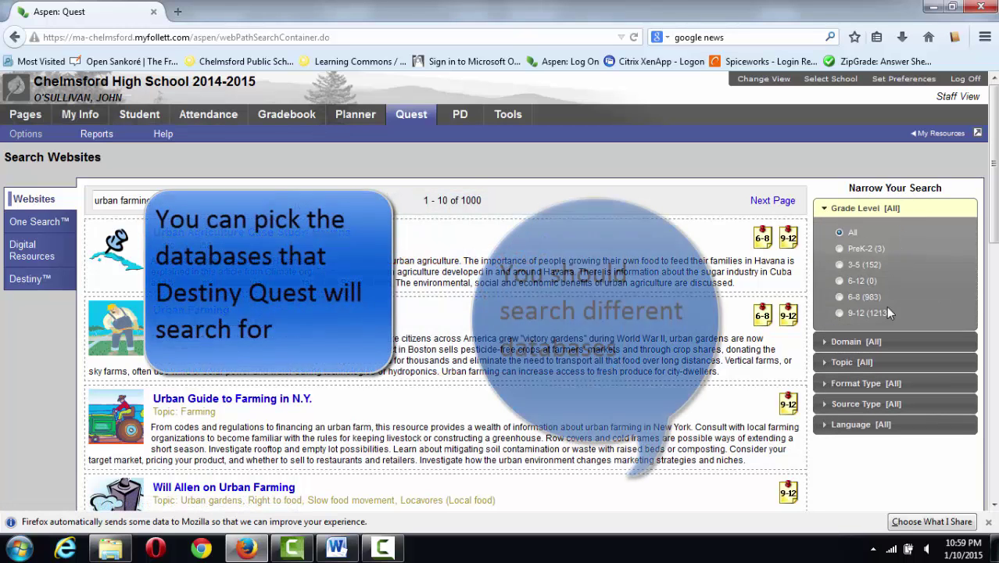
pyautogui.click(839, 313)
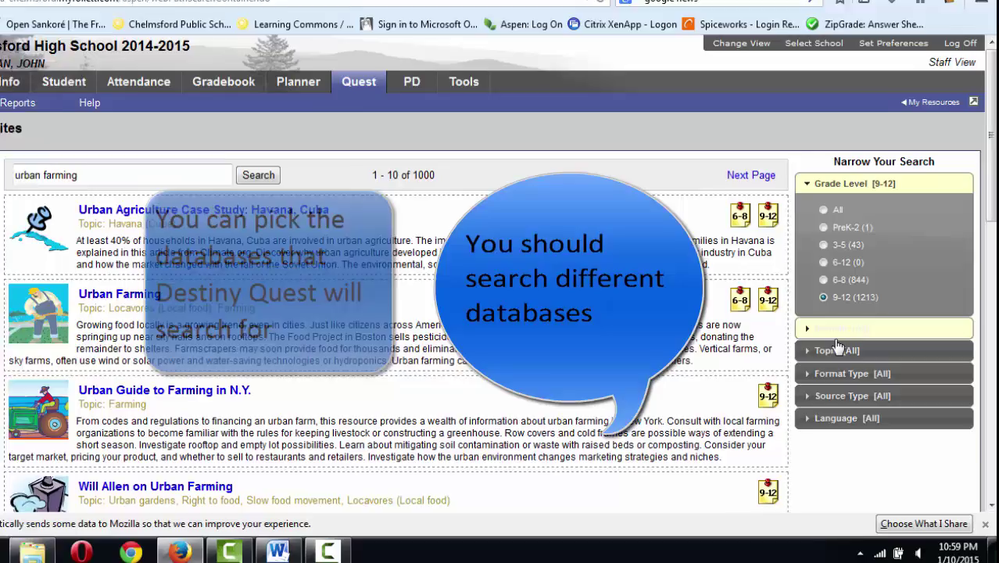
# Step: Examine the Domain, Format Type, Source Type and Language options for narrowing the urban farming results
pyautogui.click(837, 338)
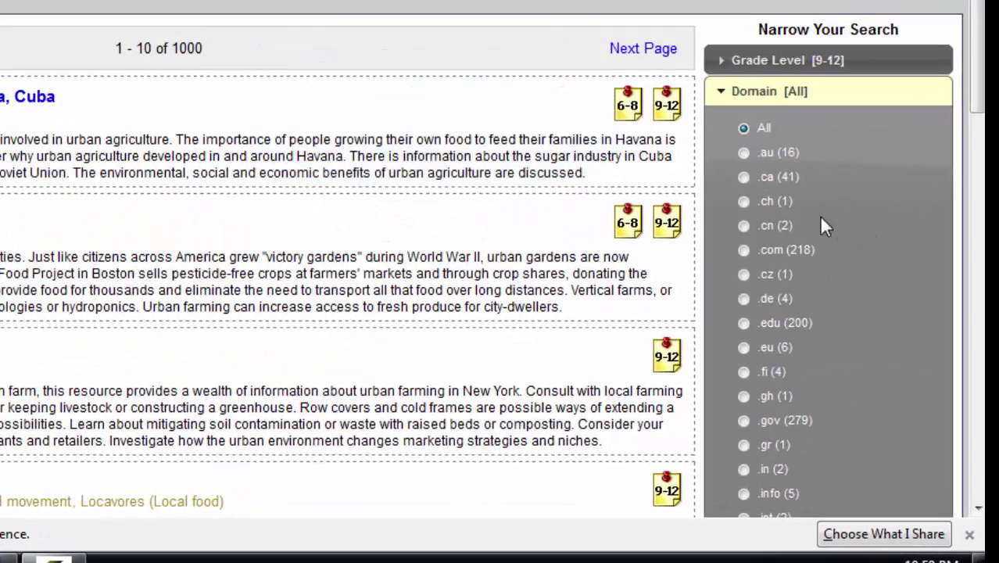
pyautogui.moveTo(977, 117); pyautogui.dragTo(983, 140)
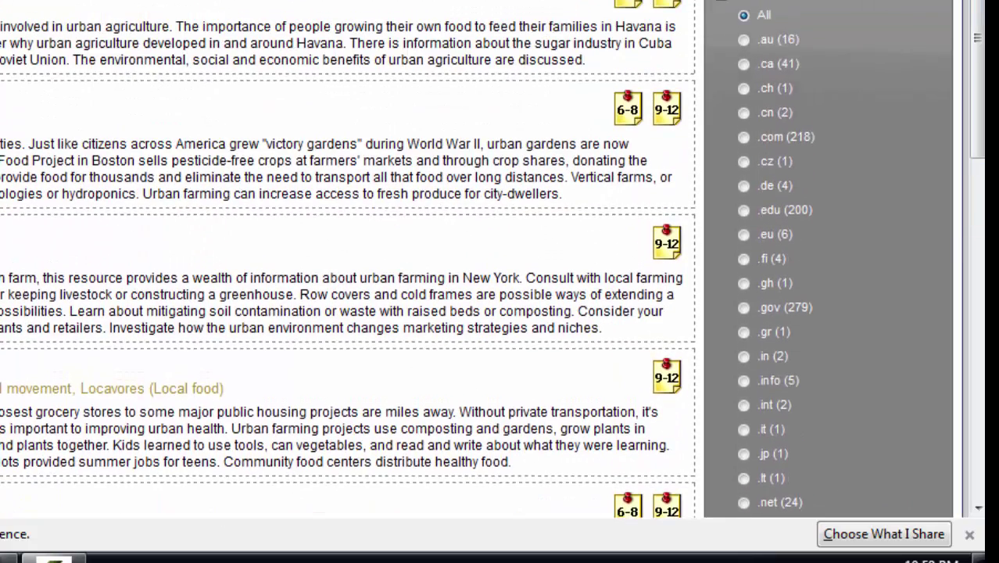
pyautogui.click(763, 13)
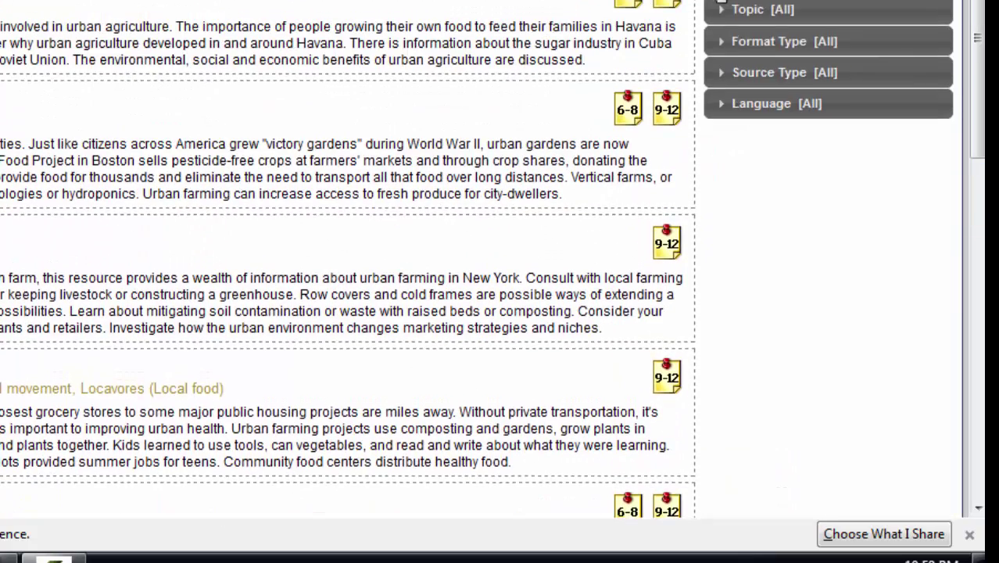
pyautogui.click(785, 47)
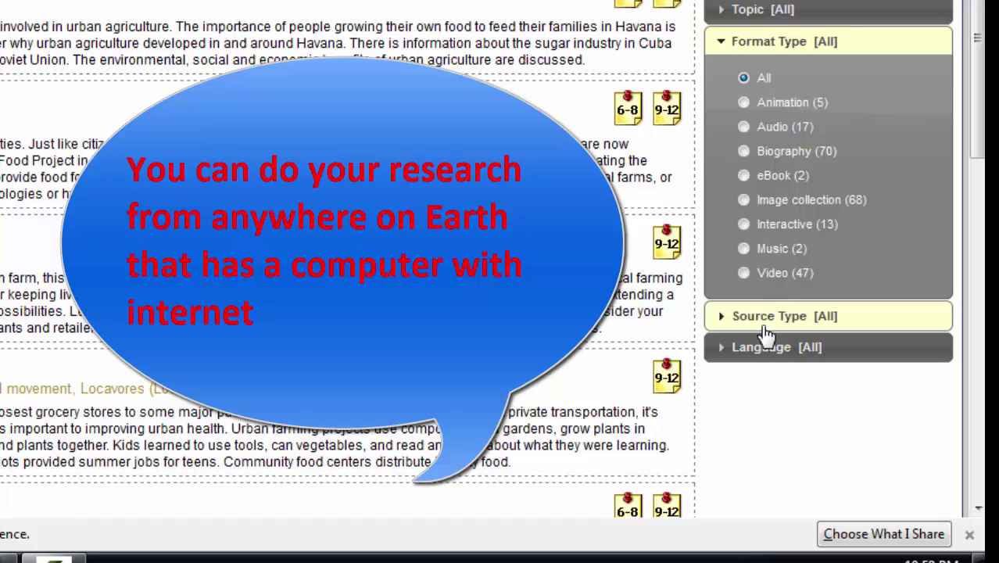
pyautogui.click(764, 316)
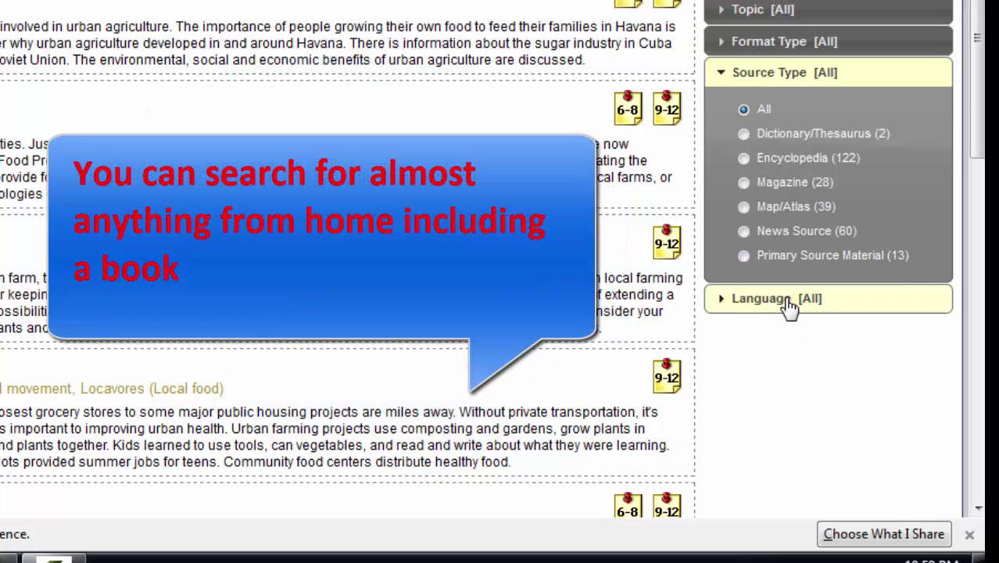
pyautogui.click(787, 302)
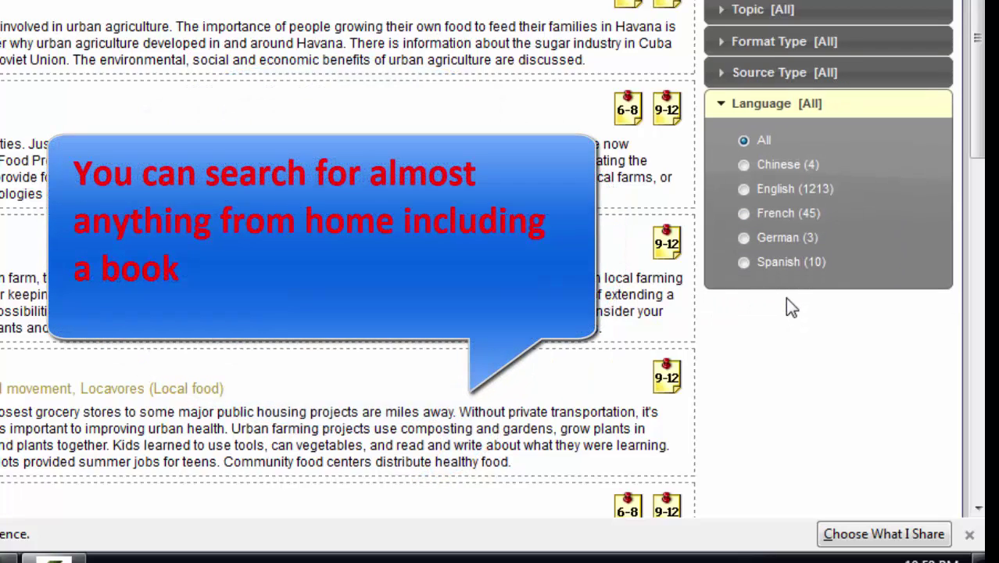
pyautogui.hotkey('ctrl', 'a')
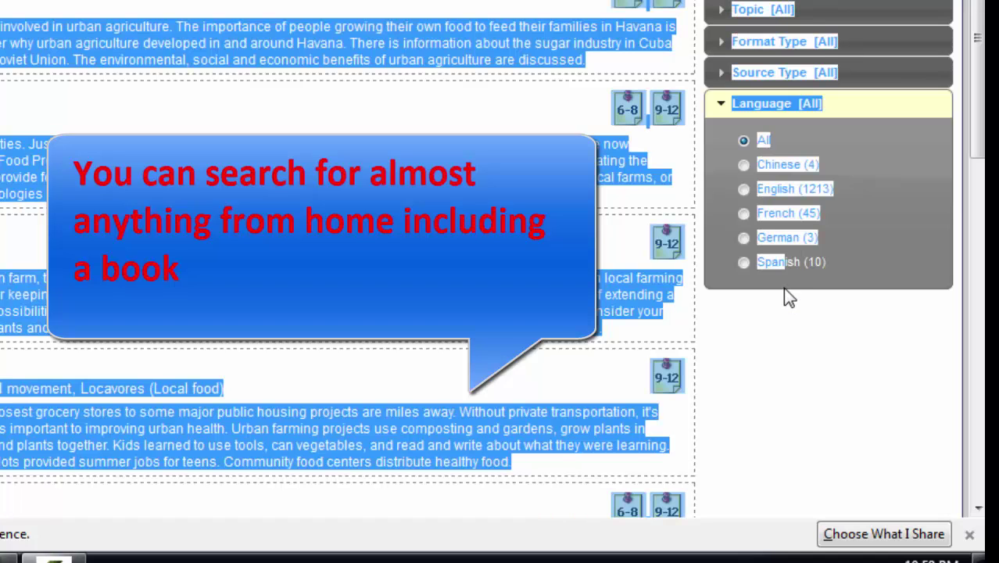
pyautogui.click(835, 323)
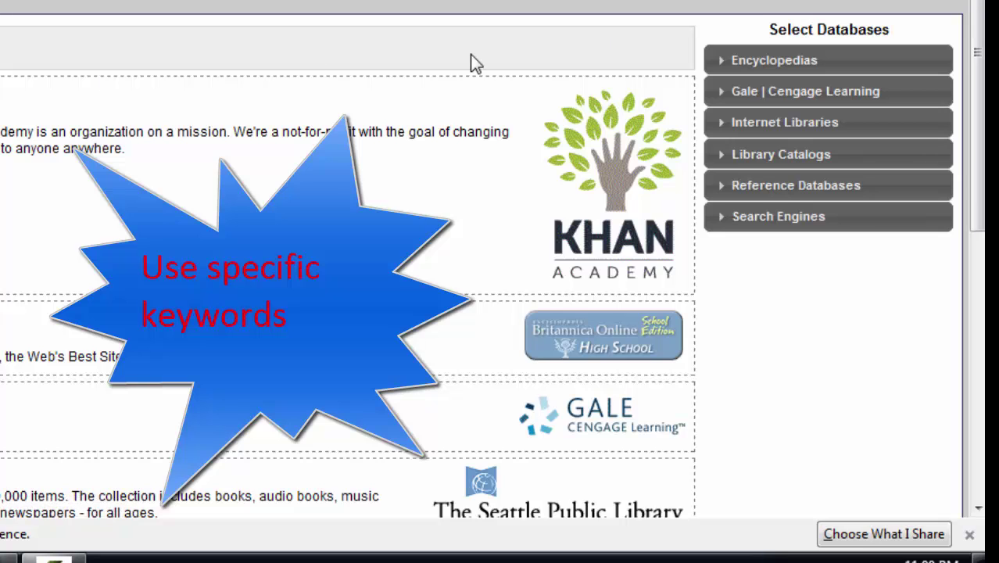
# Step: In the One Search encyclopedia databases, include Britannica - Annals of American History, exclude Britannica - High School, and apply the selection
pyautogui.scroll(-1, 500, 258)
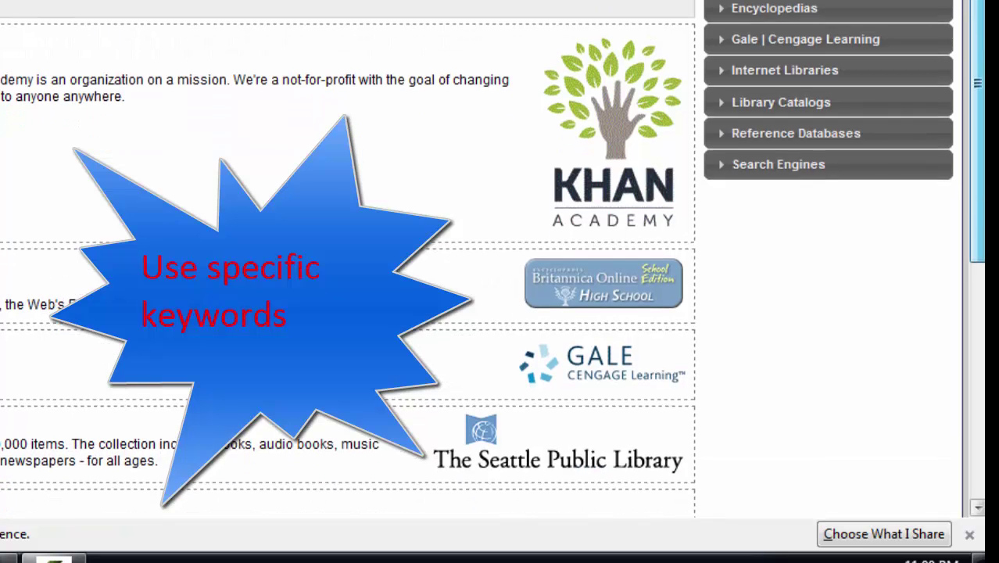
pyautogui.click(733, 9)
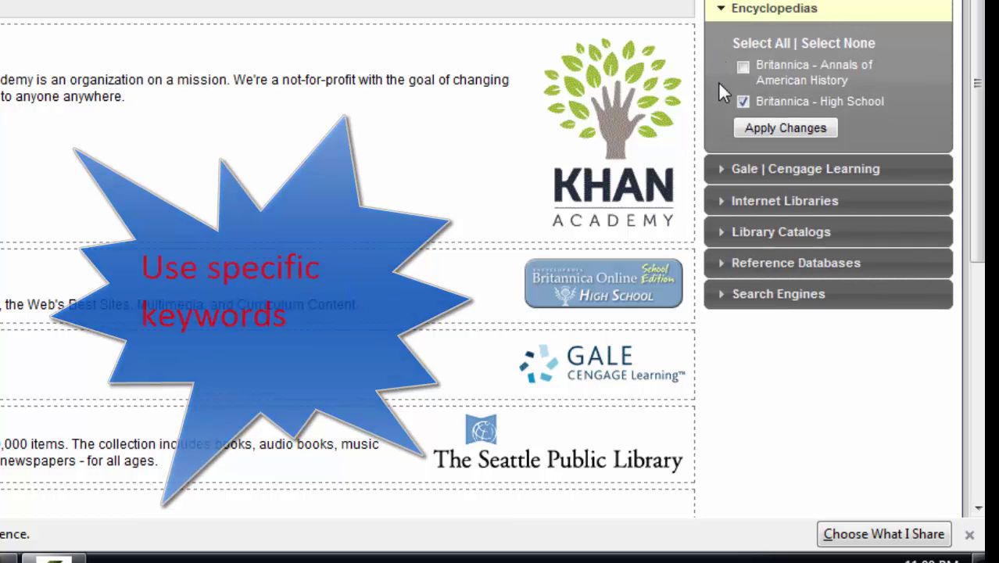
pyautogui.click(742, 69)
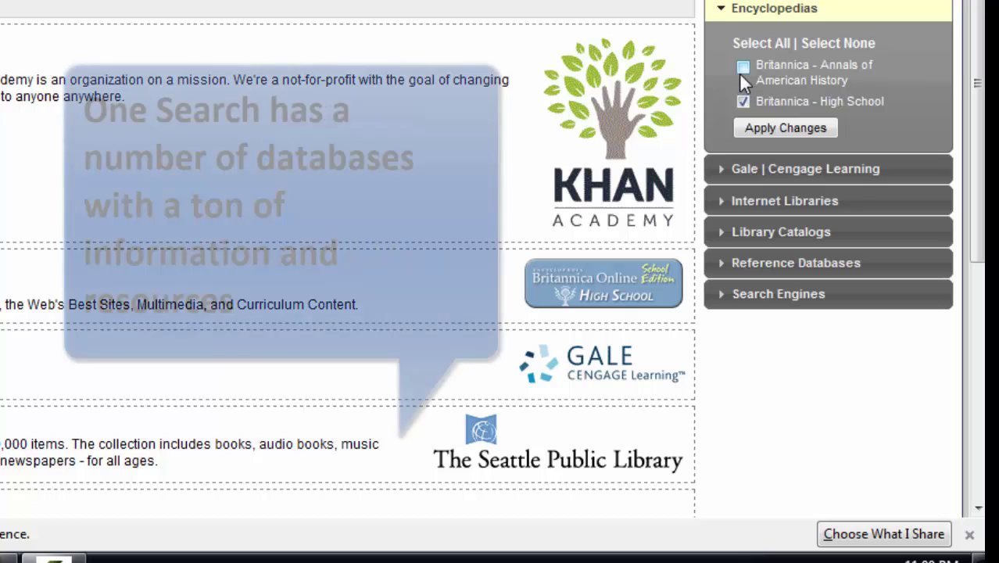
pyautogui.click(741, 100)
pyautogui.click(743, 101)
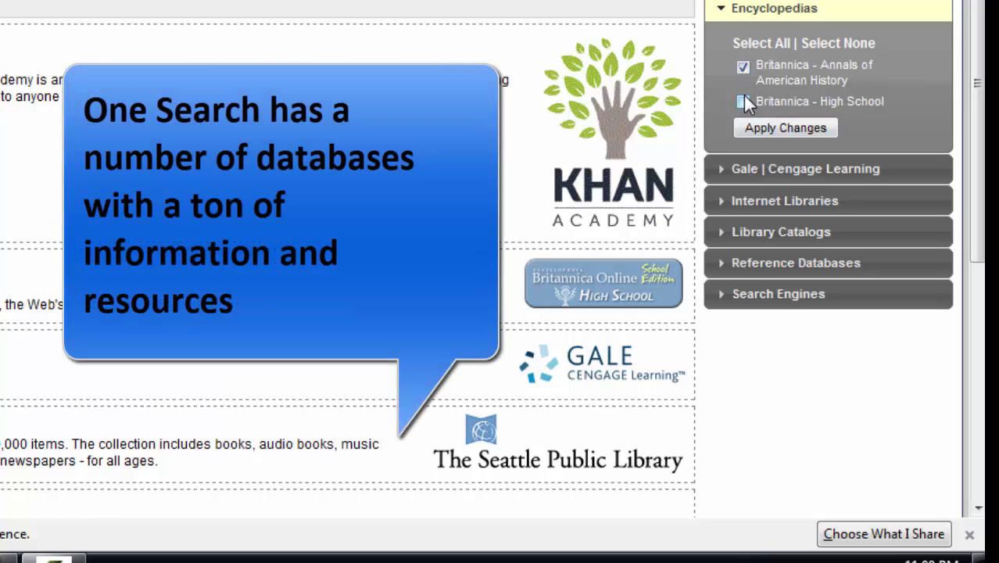
pyautogui.click(749, 127)
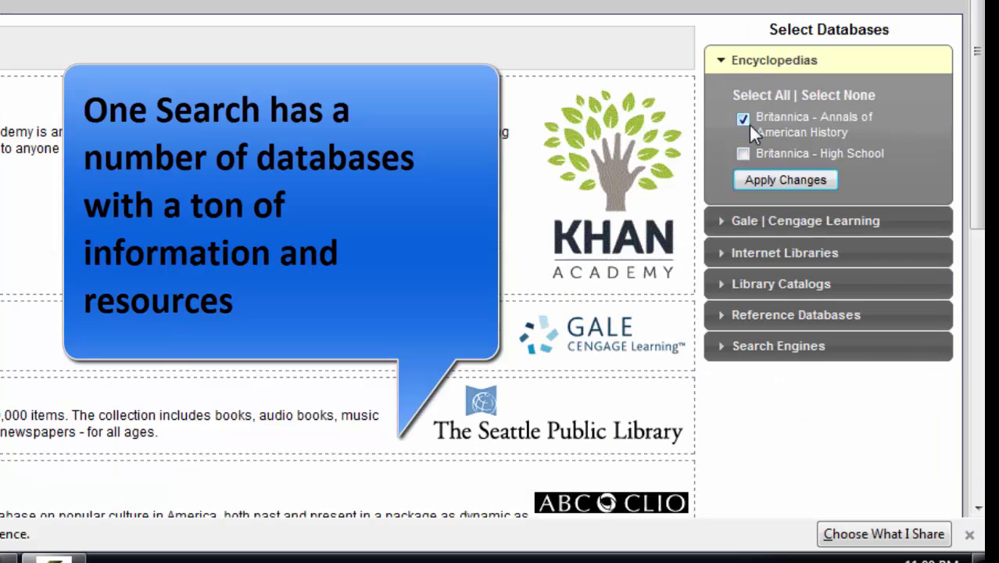
pyautogui.scroll(-2, 974, 130)
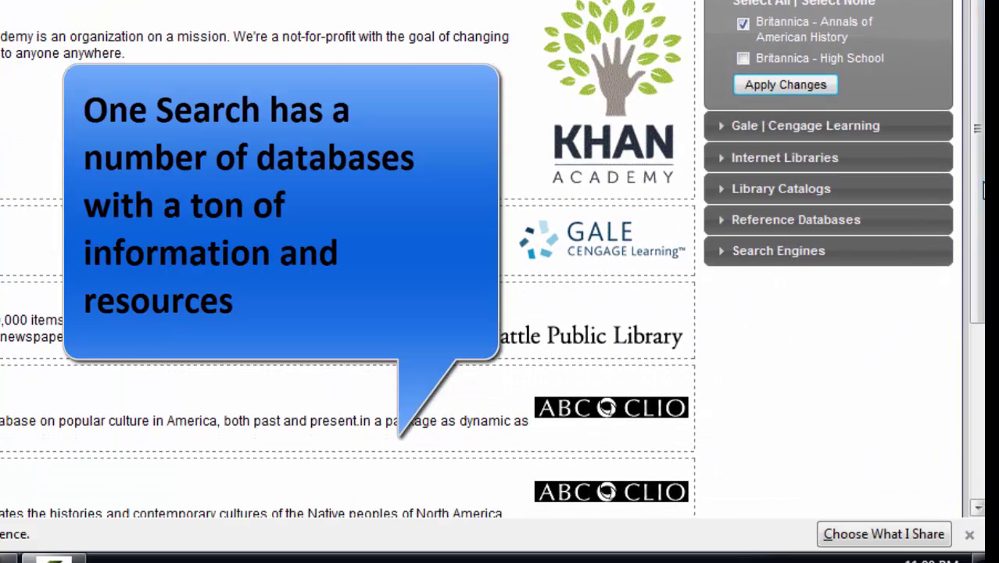
# Step: In the Gale databases for One Search, include both InfoTrac Junior Edition and InfoTrac Student Edition and apply the selection
pyautogui.click(799, 126)
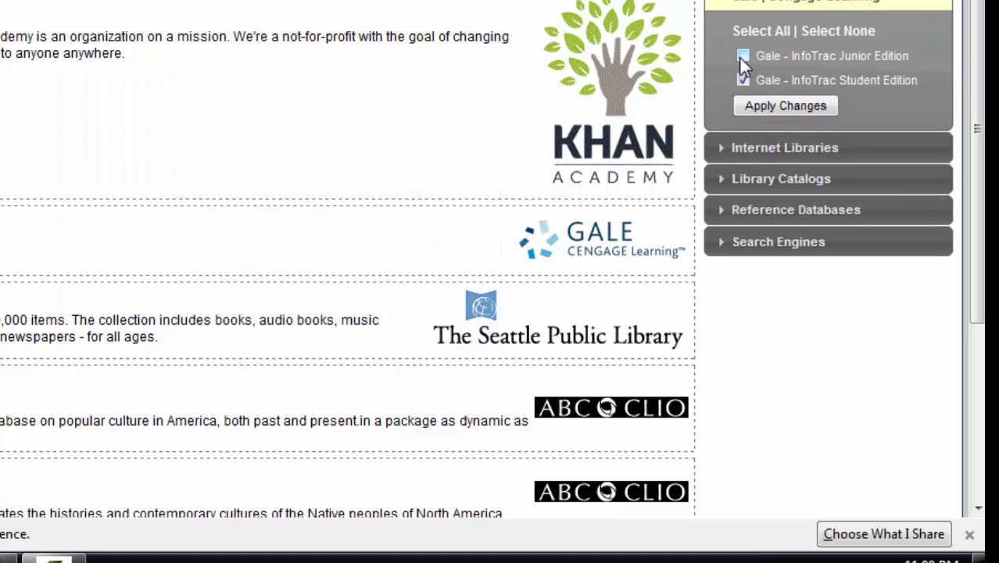
pyautogui.click(762, 104)
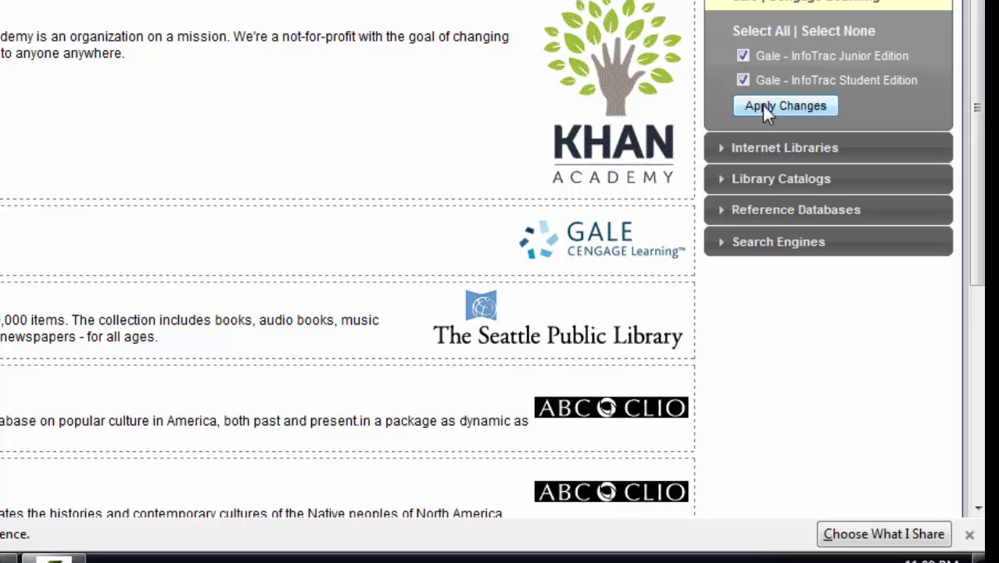
# Step: Examine the databases offered under Internet Libraries, Library Catalogs and Reference Databases for One Search
pyautogui.click(774, 152)
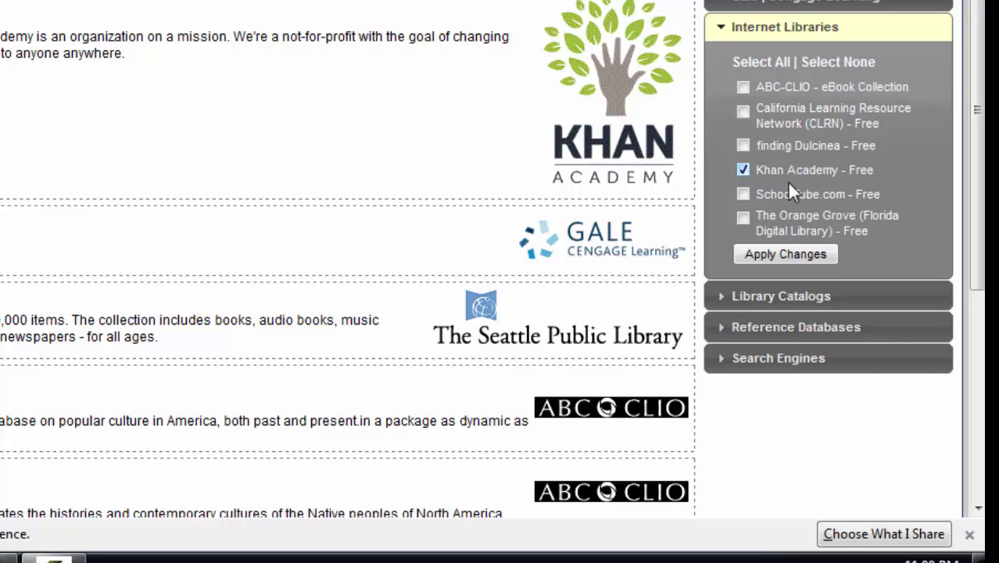
pyautogui.click(764, 305)
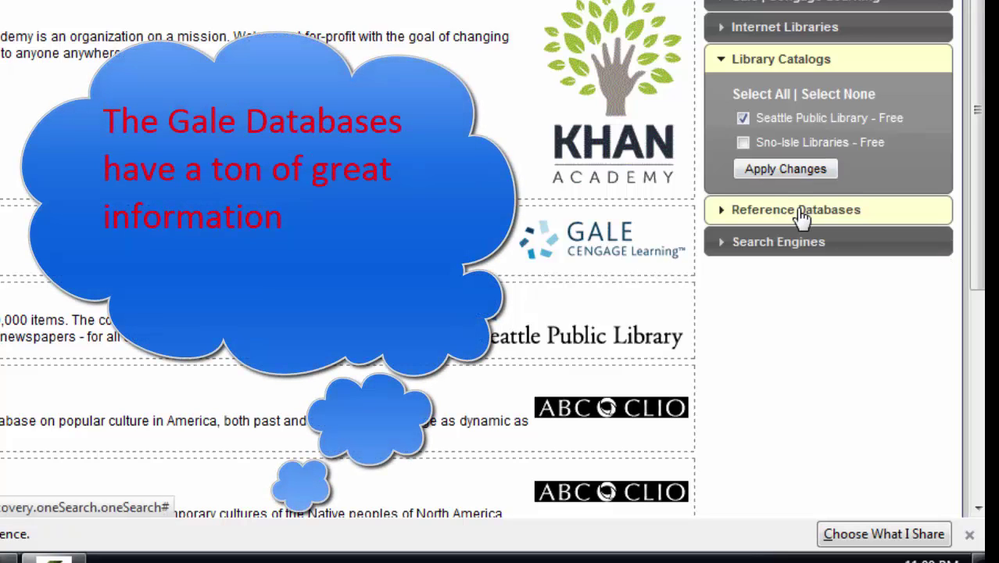
pyautogui.click(801, 217)
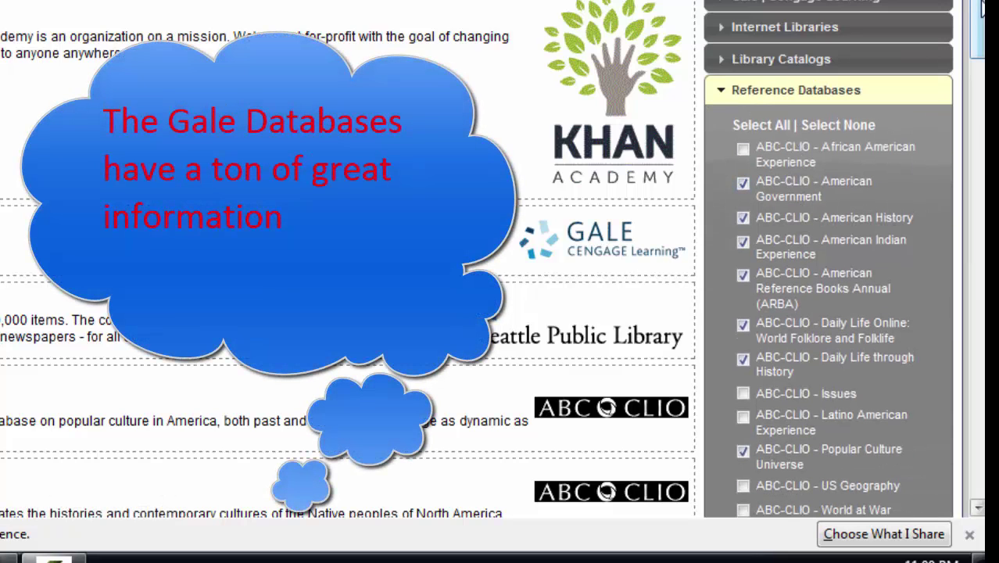
pyautogui.moveTo(978, 19); pyautogui.dragTo(945, 129)
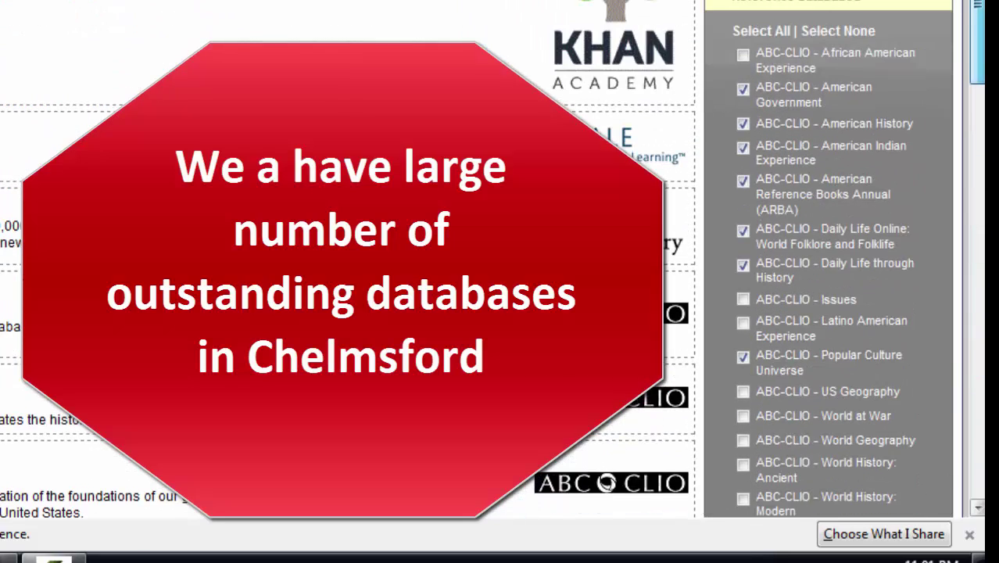
pyautogui.scroll(-10, 501, 282)
pyautogui.scroll(3, 501, 282)
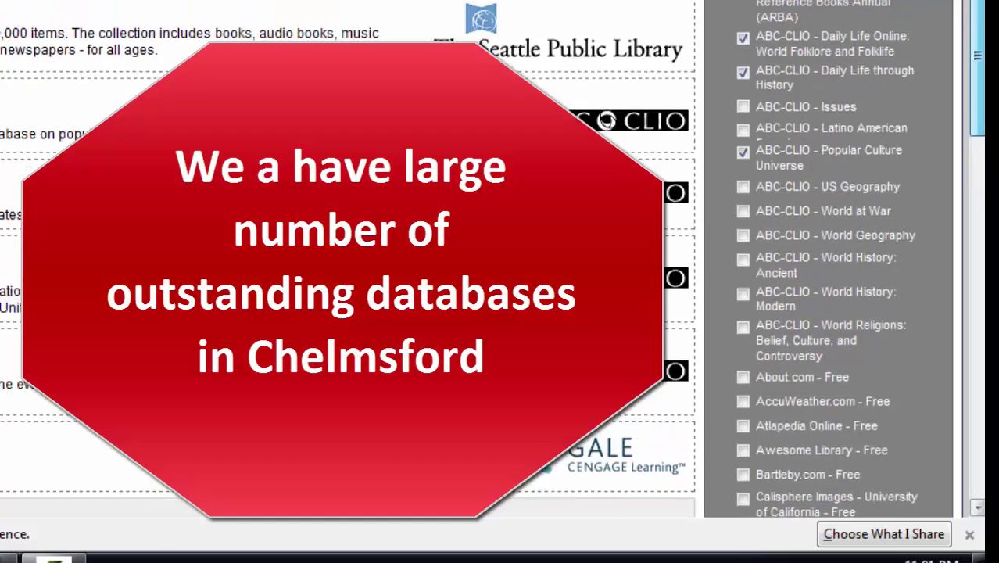
pyautogui.scroll(5, 981, 100)
pyautogui.scroll(-6, 980, 99)
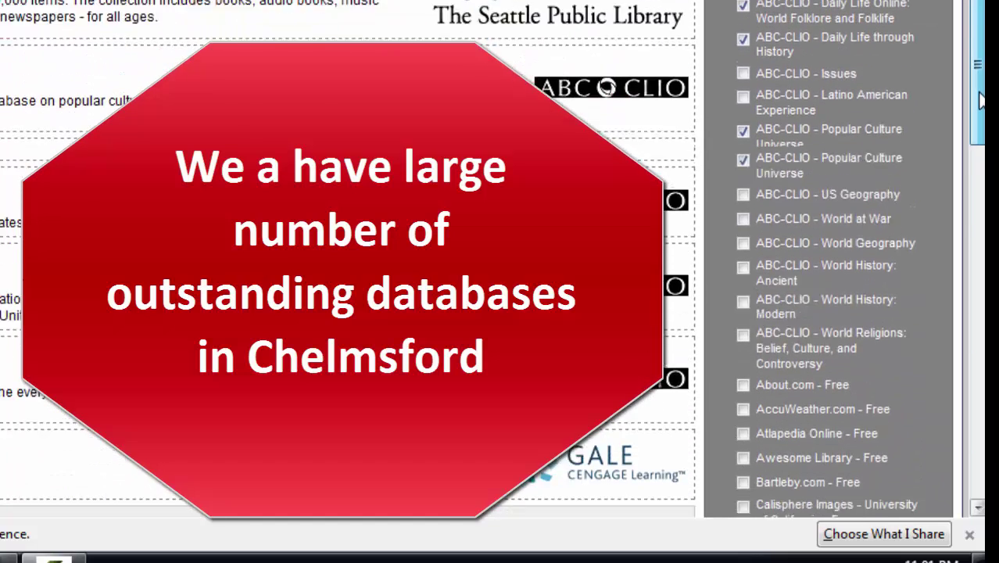
pyautogui.moveTo(980, 100)
pyautogui.mouseDown()
pyautogui.moveTo(981, 350)
pyautogui.moveTo(984, 83)
pyautogui.mouseUp()
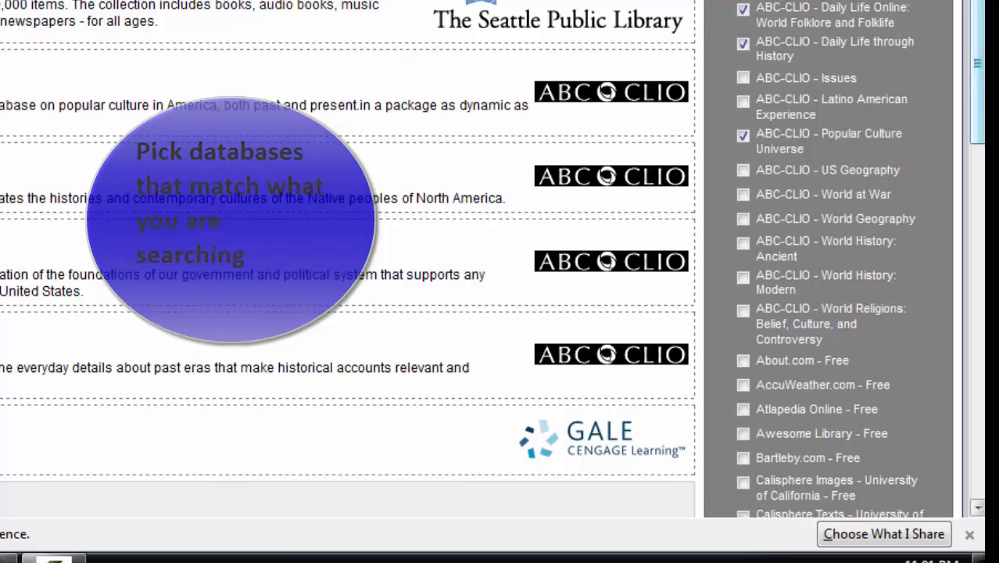
pyautogui.moveTo(976, 67); pyautogui.dragTo(953, 57)
pyautogui.scroll(1, 492, 259)
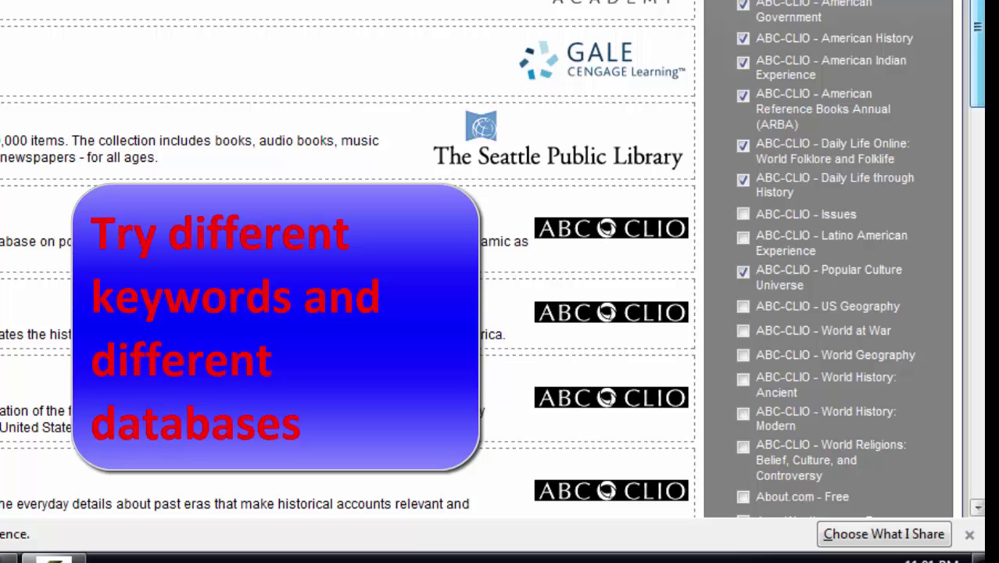
pyautogui.scroll(-5, 492, 259)
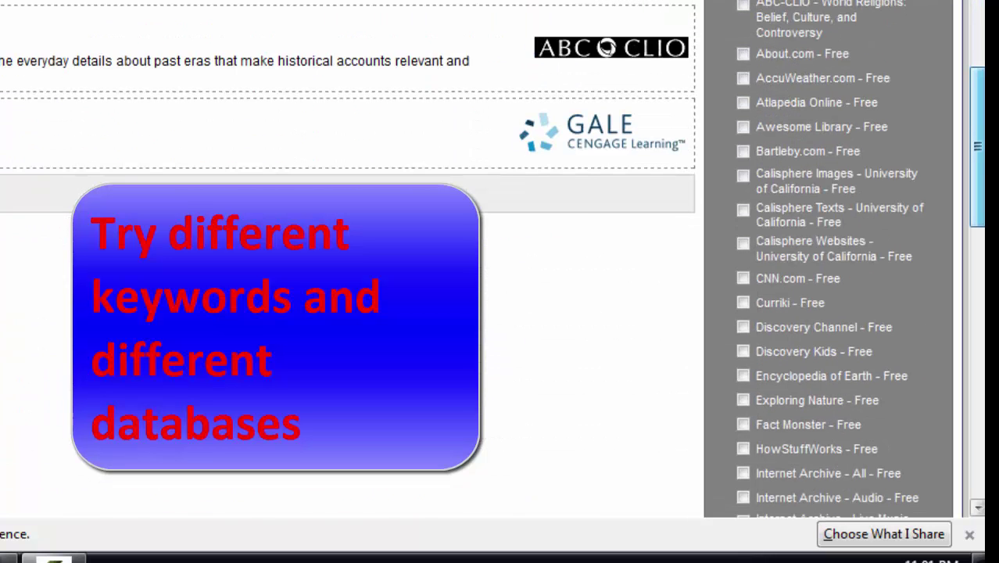
pyautogui.moveTo(977, 205); pyautogui.dragTo(977, 11)
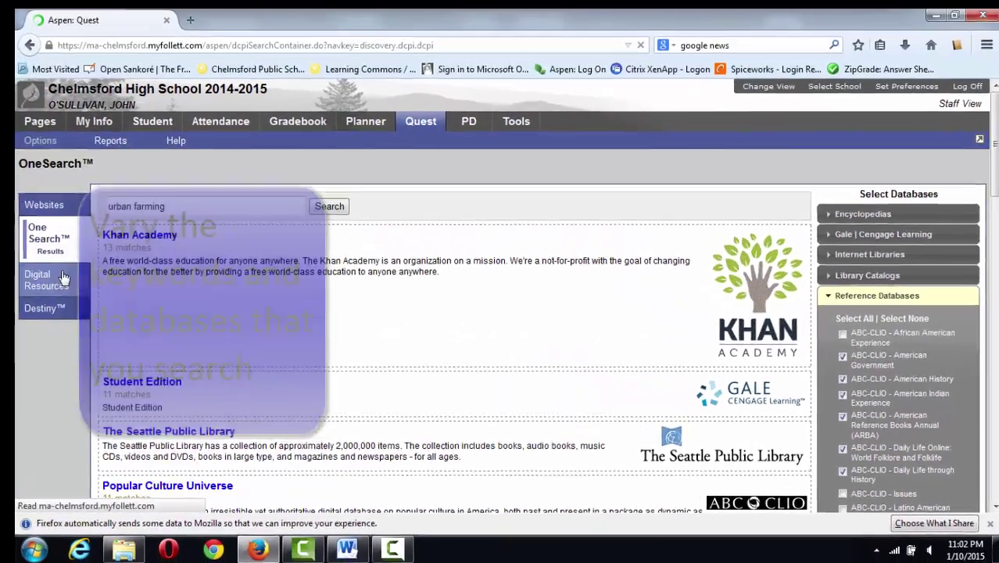
# Step: Open the Digital Resources results for "urban farming" and skim the listed items
pyautogui.click(43, 257)
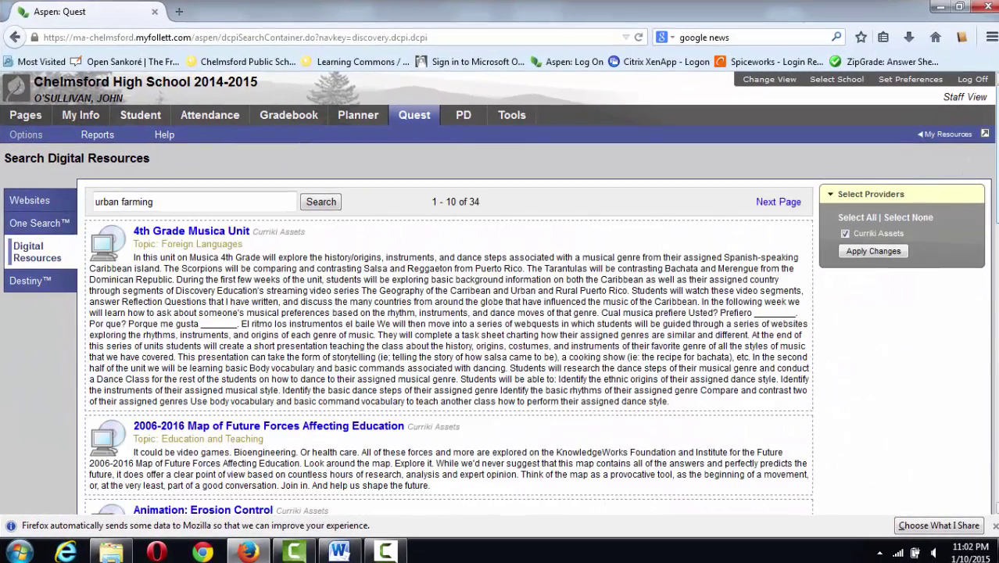
pyautogui.scroll(-8, 981, 284)
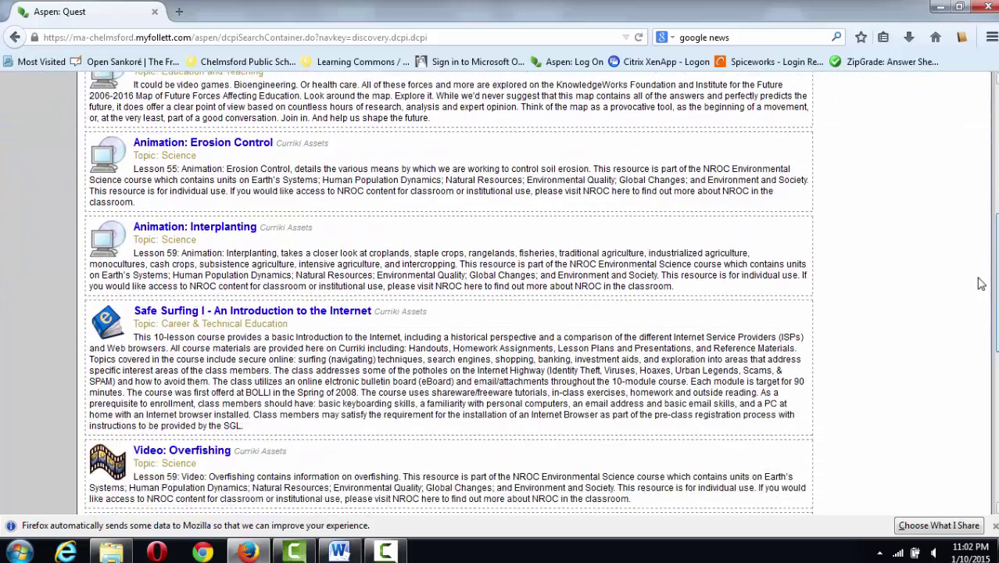
pyautogui.scroll(-3, 964, 340)
pyautogui.scroll(-5, 965, 340)
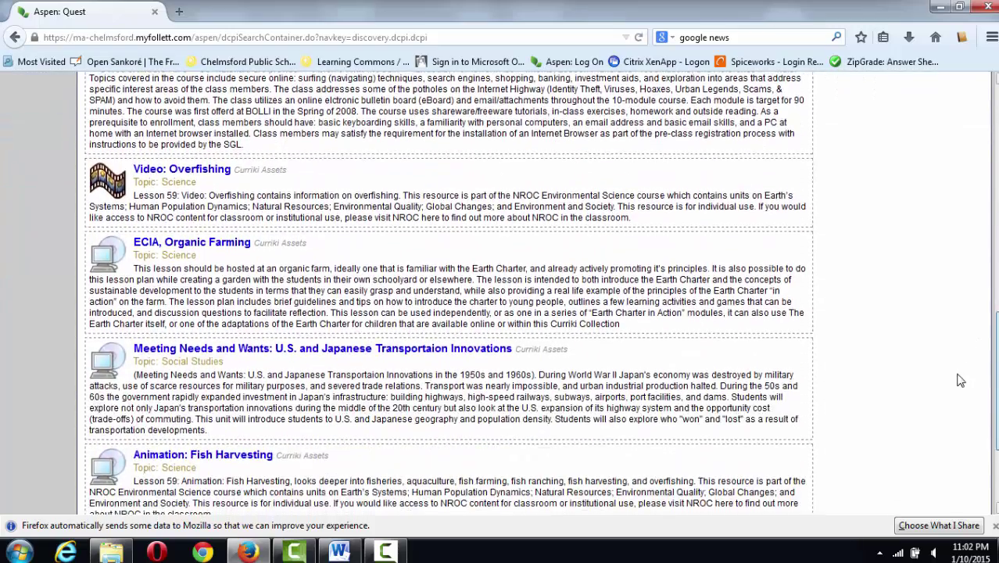
pyautogui.scroll(15, 960, 455)
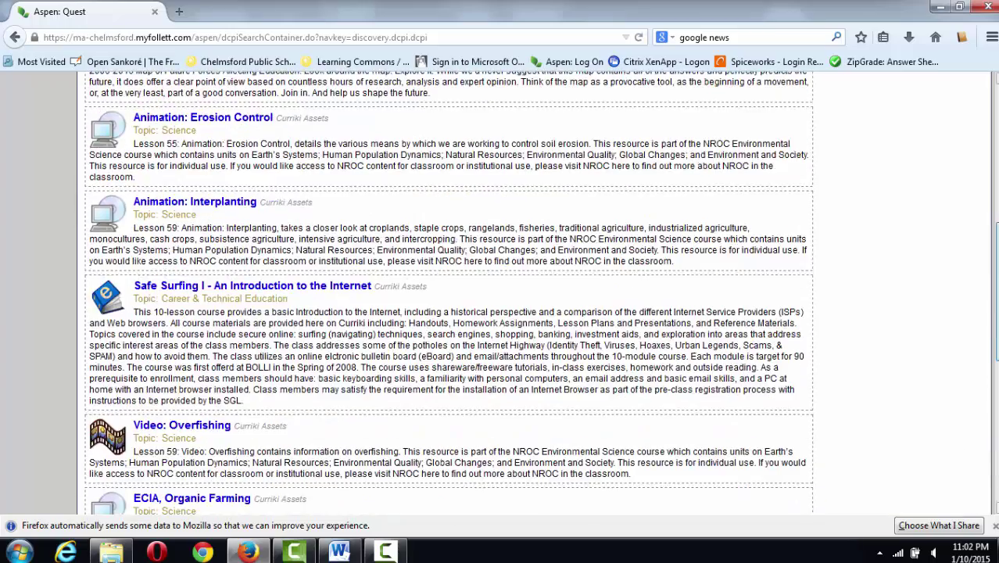
pyautogui.scroll(2, 960, 455)
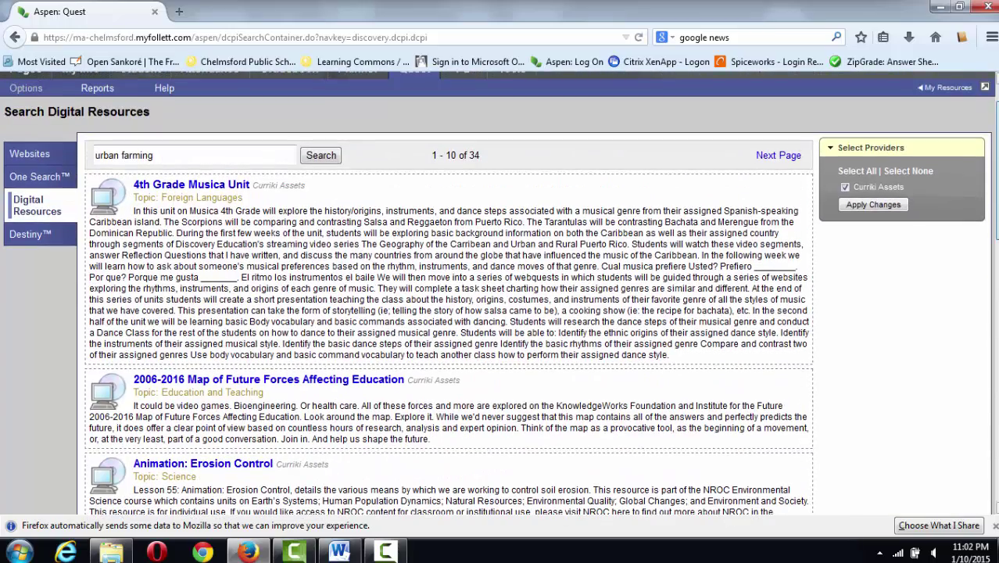
pyautogui.scroll(-5, 994, 280)
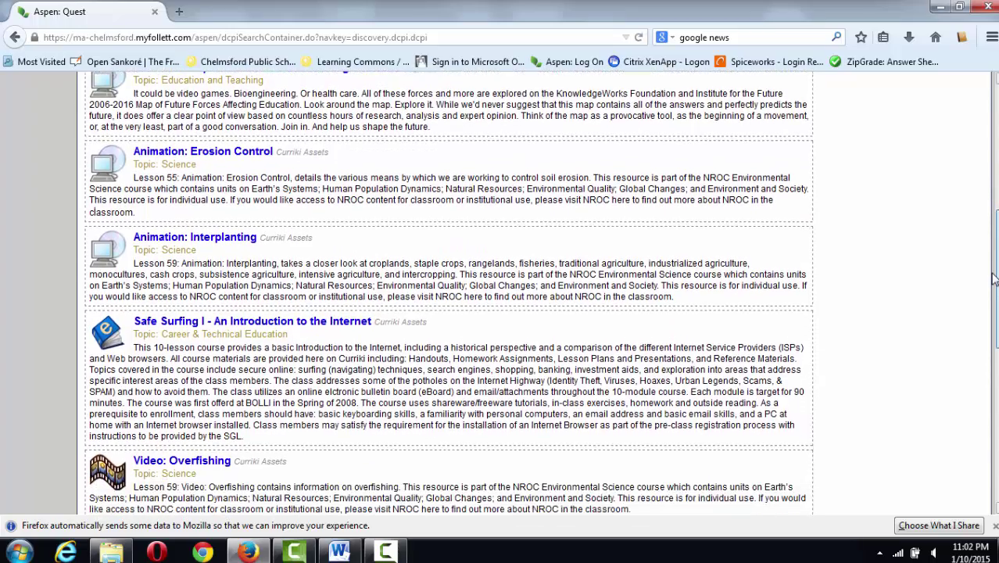
pyautogui.moveTo(994, 279); pyautogui.dragTo(238, 192)
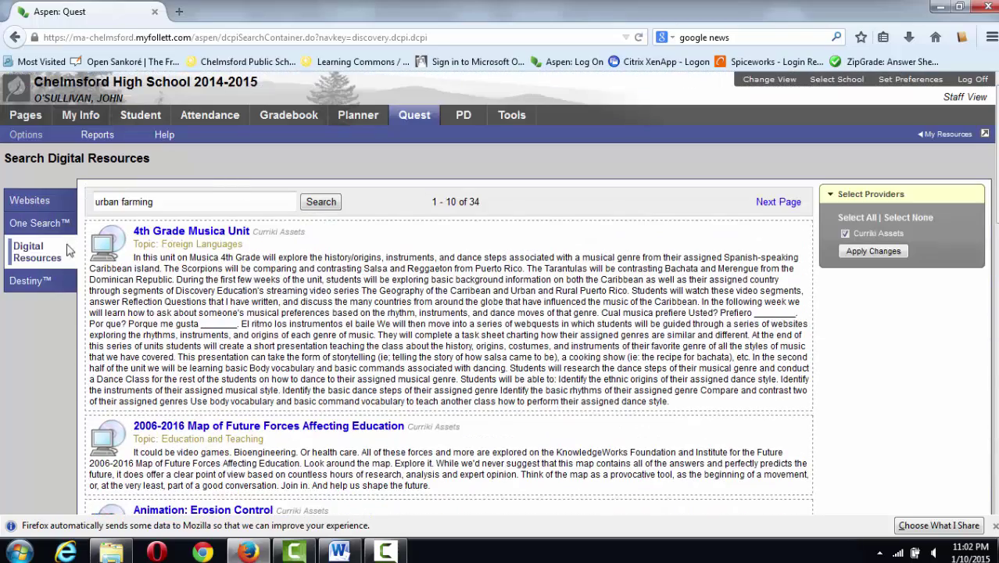
# Step: Open the Destiny results for "urban farming" and review the catalog details of the book "The Gilded Age"
pyautogui.click(39, 284)
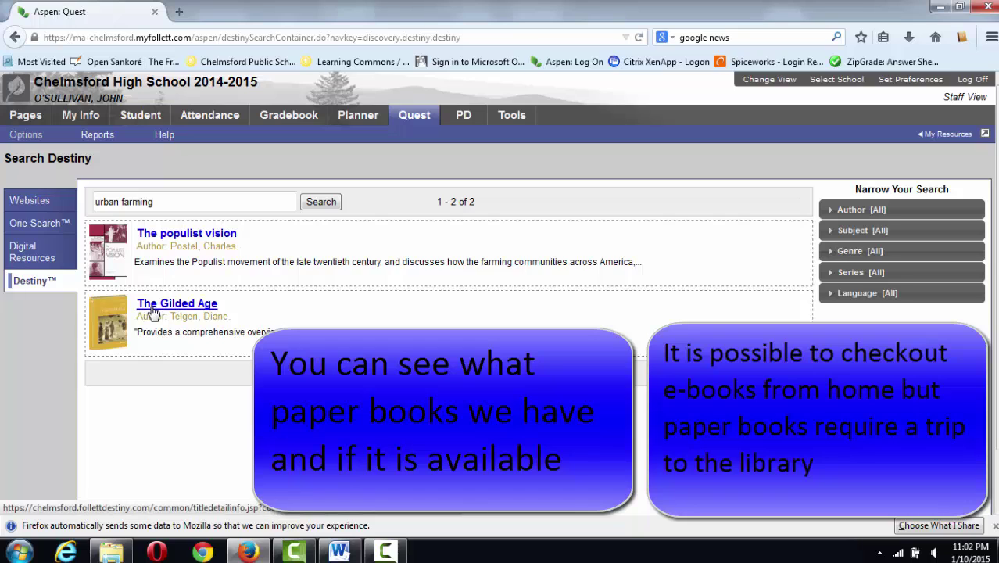
pyautogui.click(177, 304)
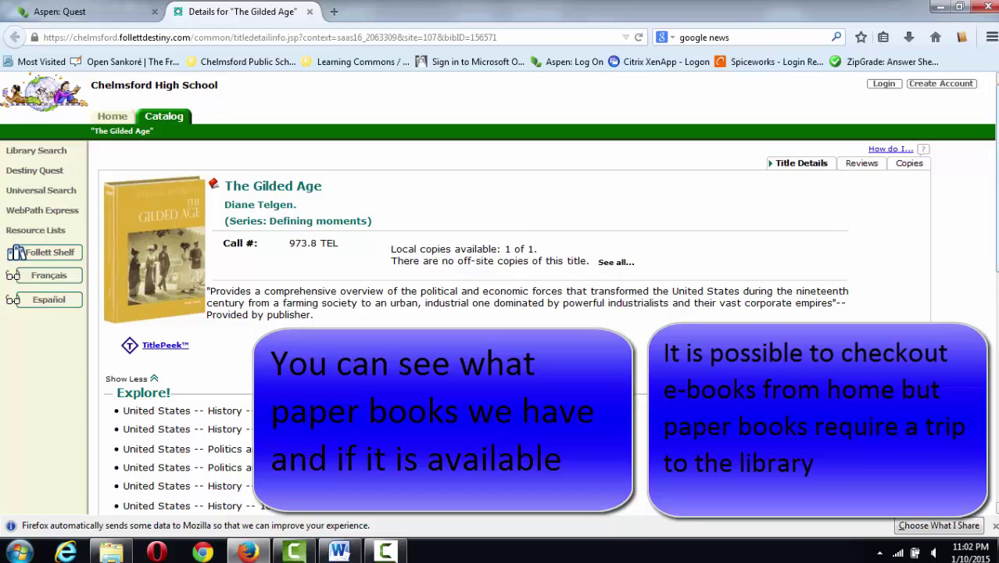
pyautogui.scroll(-5, 970, 321)
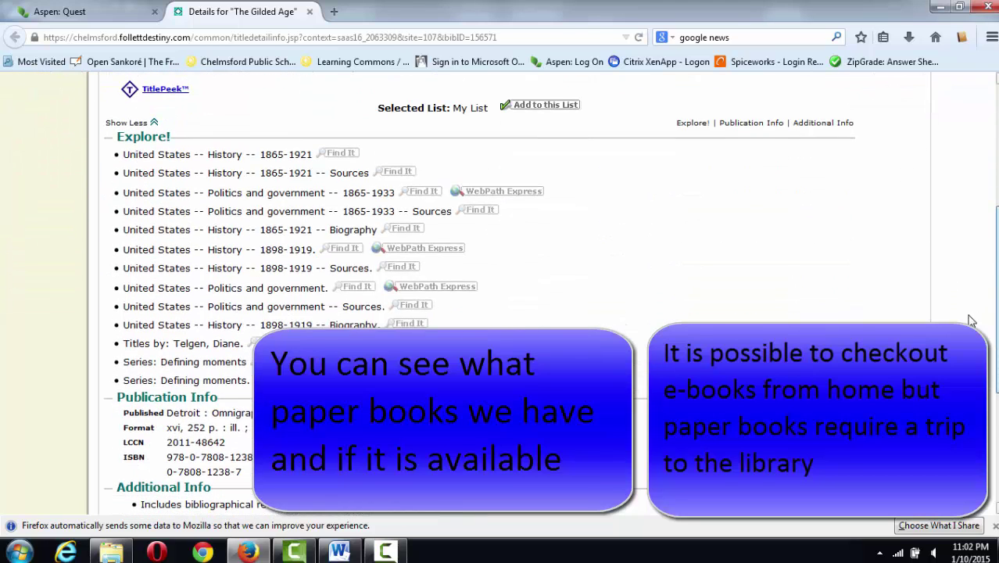
pyautogui.scroll(5, 996, 182)
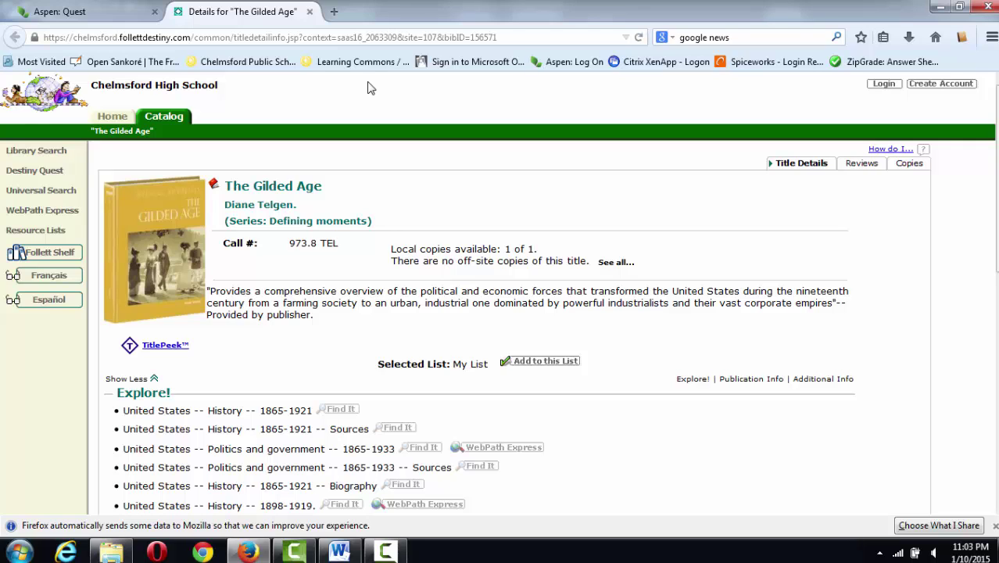
# Step: Return to the Aspen Quest page and reopen the One Search results for "urban farming"
pyautogui.click(86, 7)
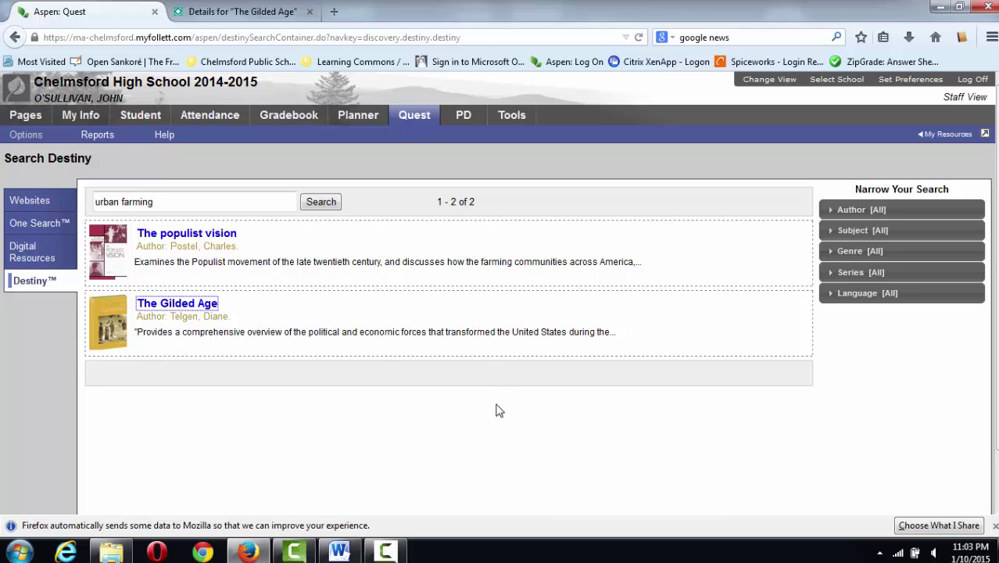
pyautogui.click(22, 226)
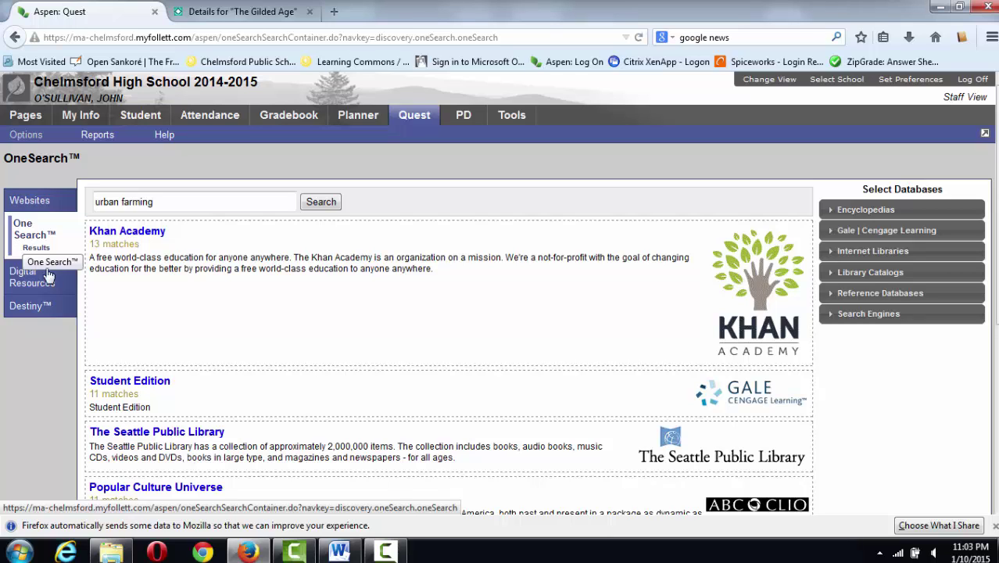
# Step: Switch to the Hydroponics document in Microsoft Word and read through its Keywords list for alternative search terms
pyautogui.click(339, 553)
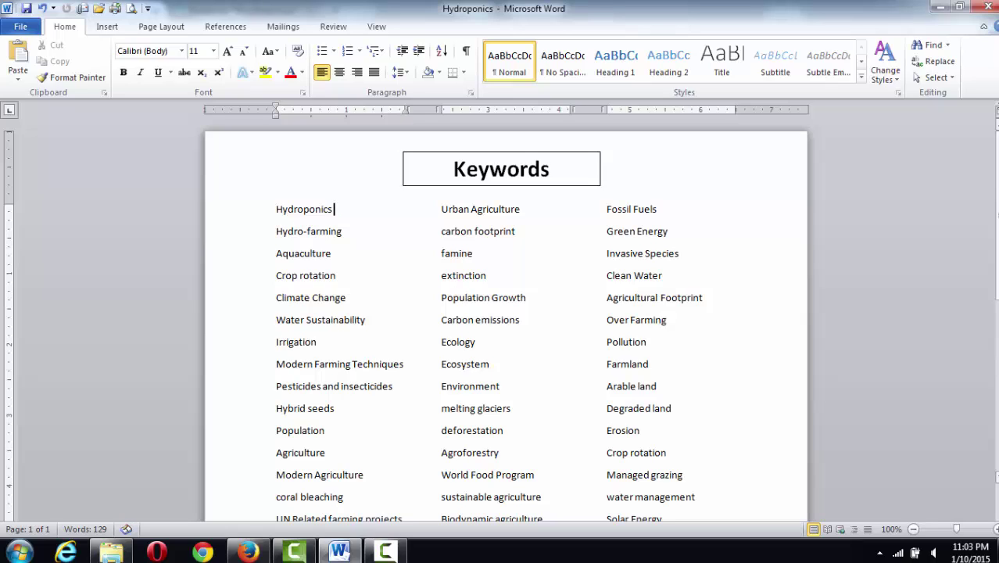
pyautogui.scroll(-6, 506, 321)
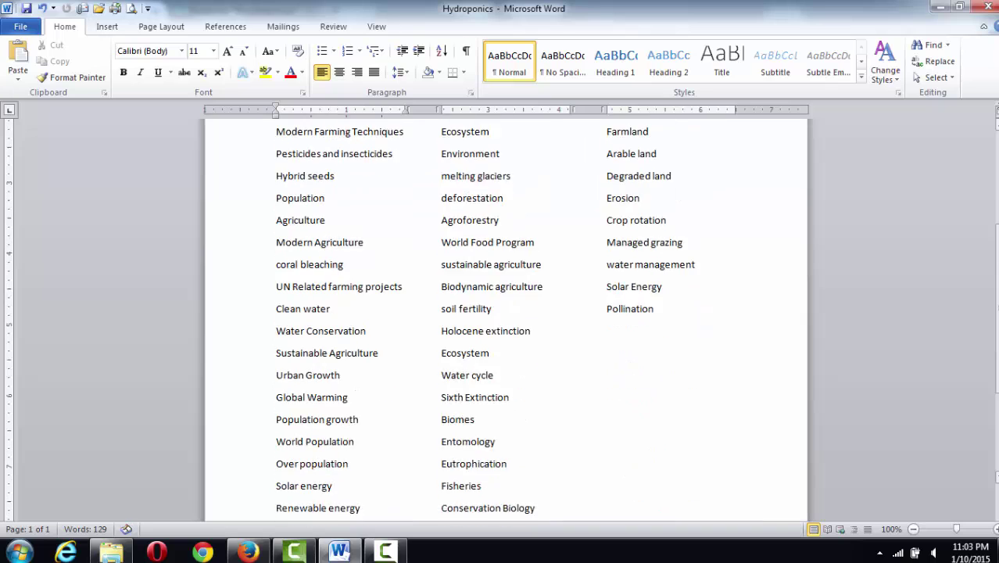
pyautogui.scroll(3, 506, 321)
pyautogui.scroll(3, 506, 321)
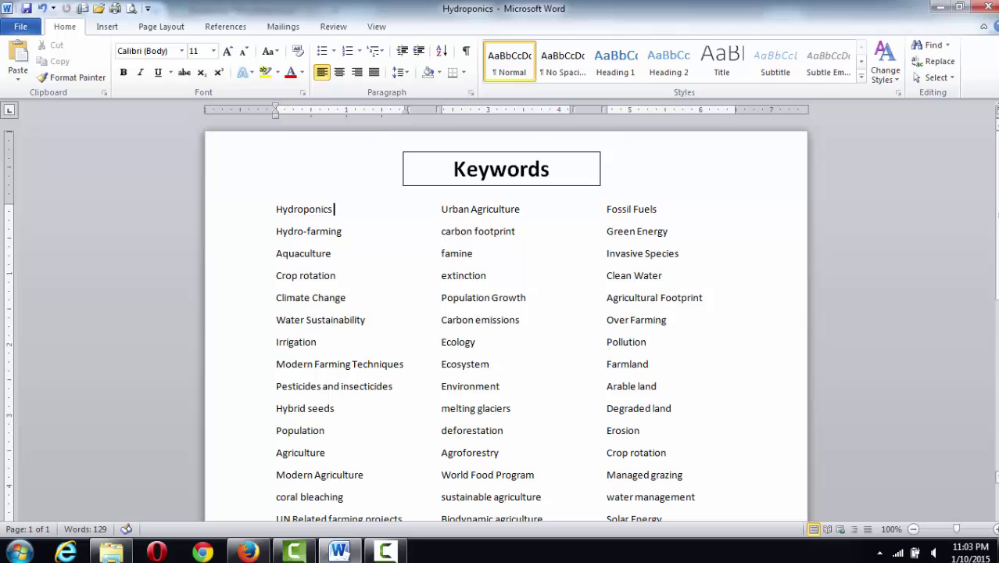
pyautogui.scroll(-4, 985, 305)
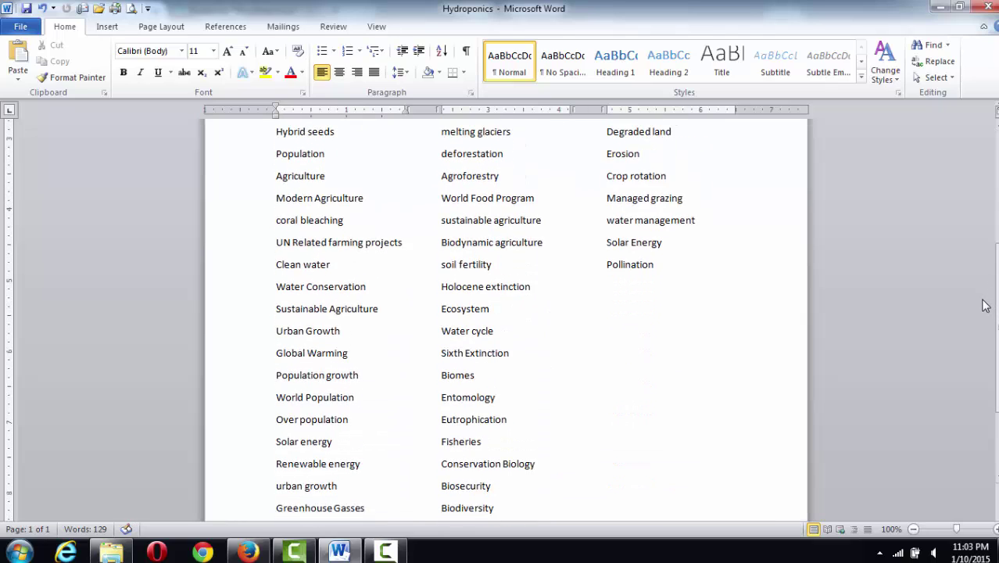
pyautogui.scroll(5, 972, 348)
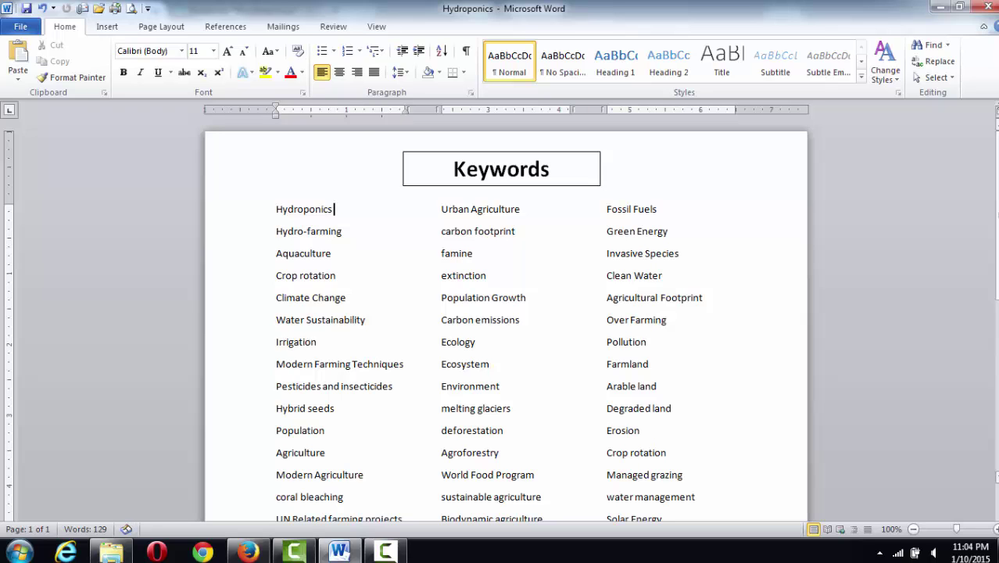
# Step: Switch back to Aspen Quest in Firefox and look over the databases listed in the One Search results
pyautogui.hotkey('alt', 'Tab')
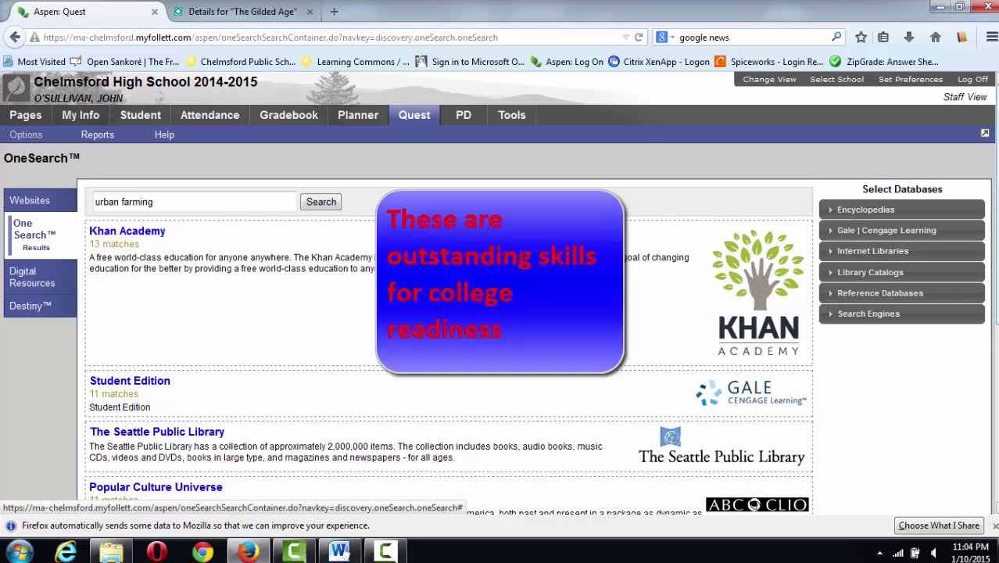
pyautogui.scroll(-6, 977, 383)
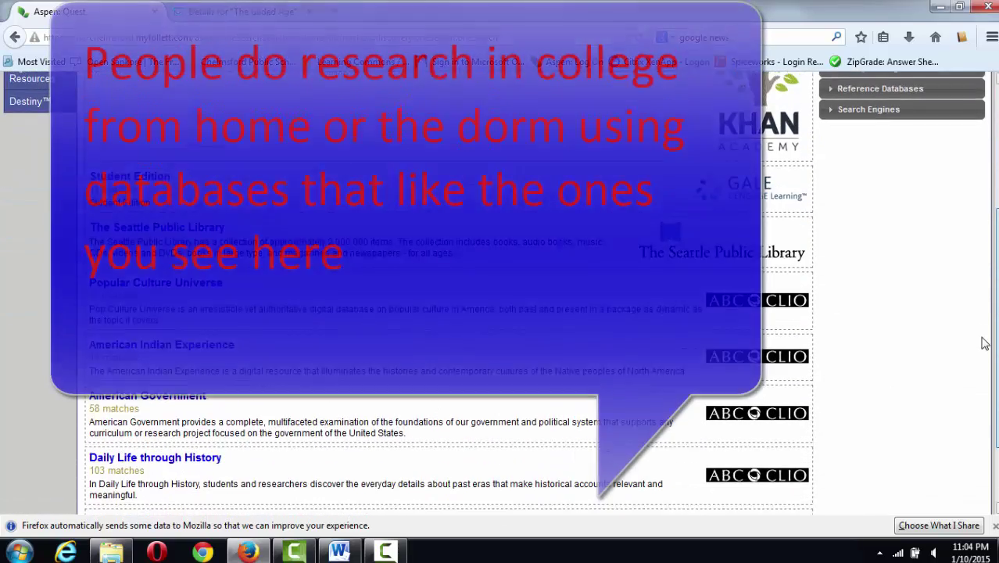
pyautogui.scroll(5, 977, 382)
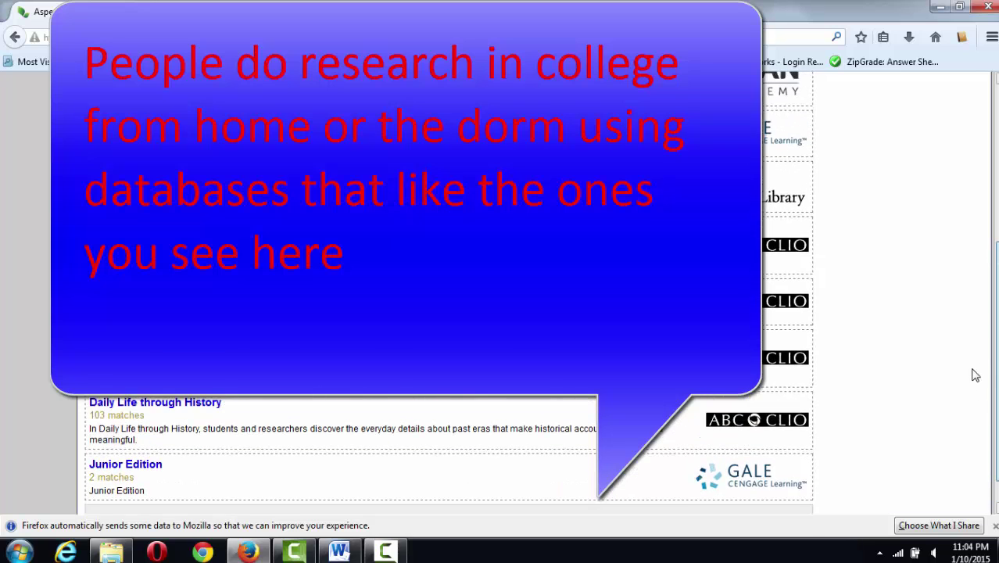
pyautogui.scroll(2, 499, 293)
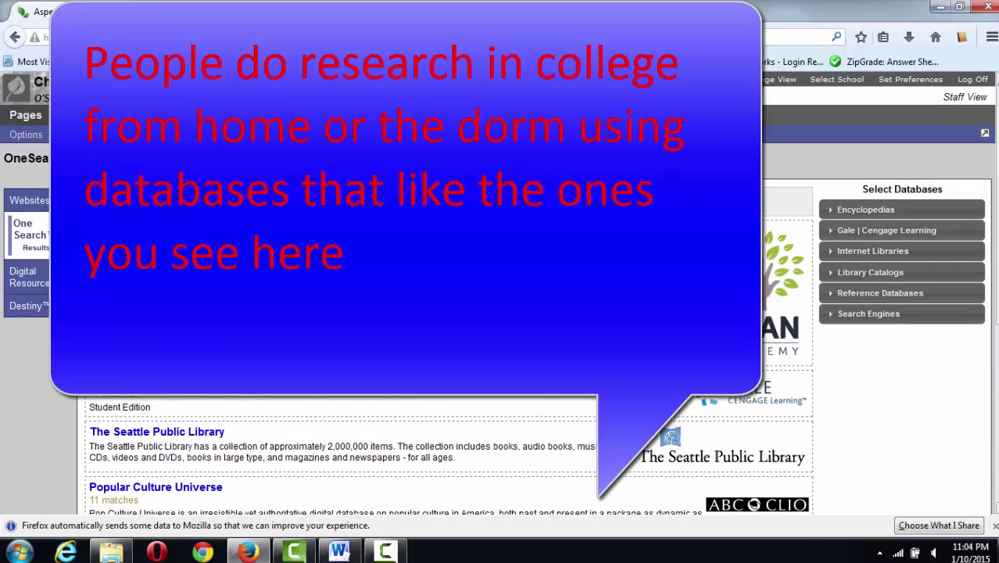